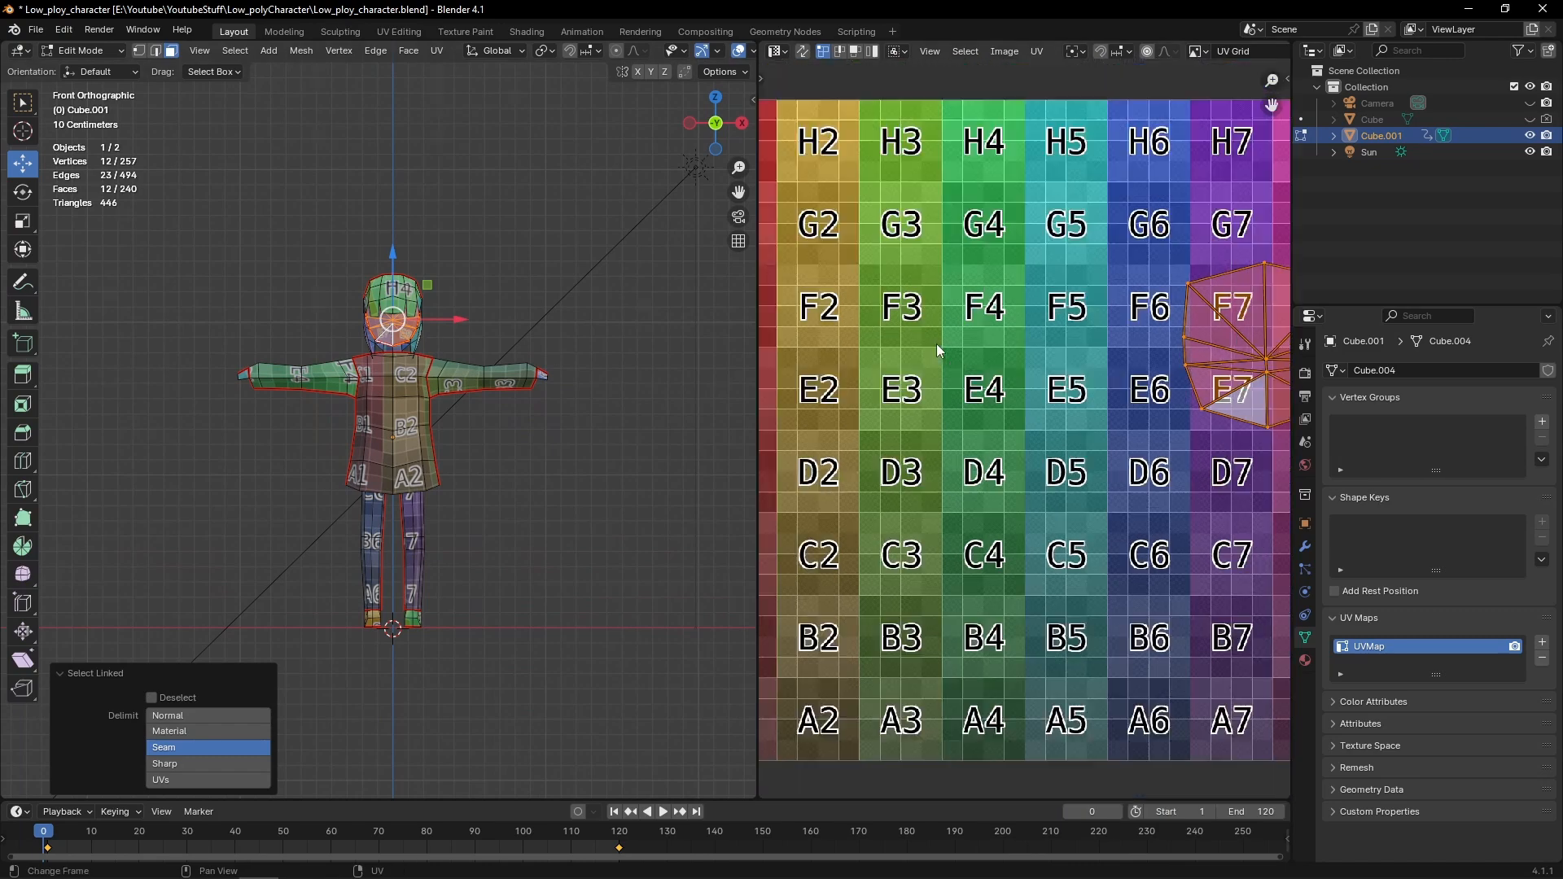
# Add a second material slot with a new material named M_Face and assign it to the selected face polygons
pyautogui.click(1305, 660)
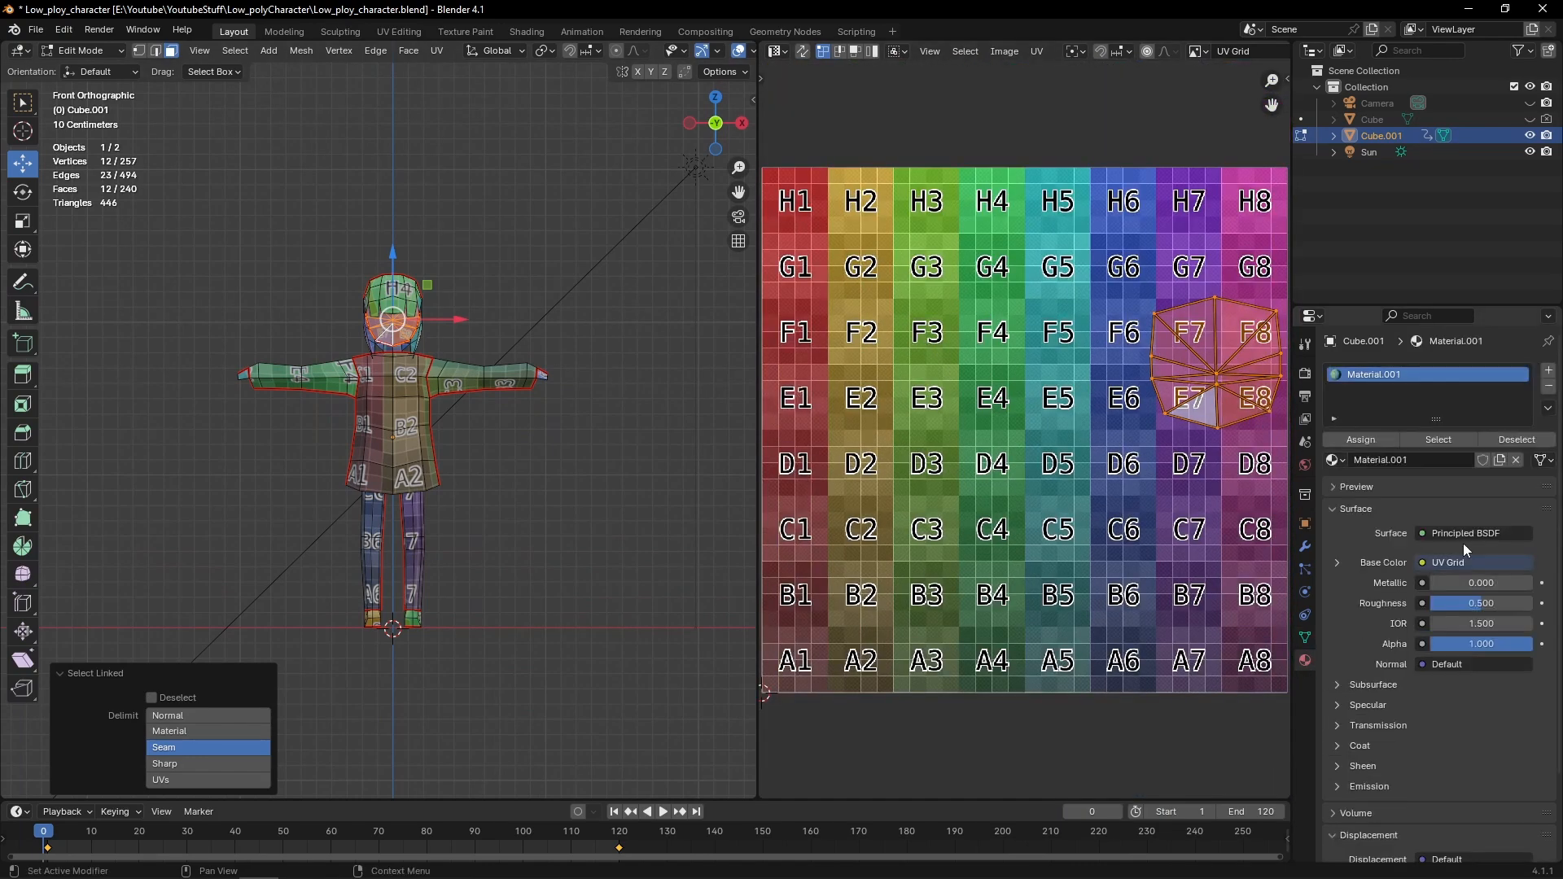
pyautogui.click(1549, 370)
pyautogui.click(1374, 486)
pyautogui.click(1391, 486)
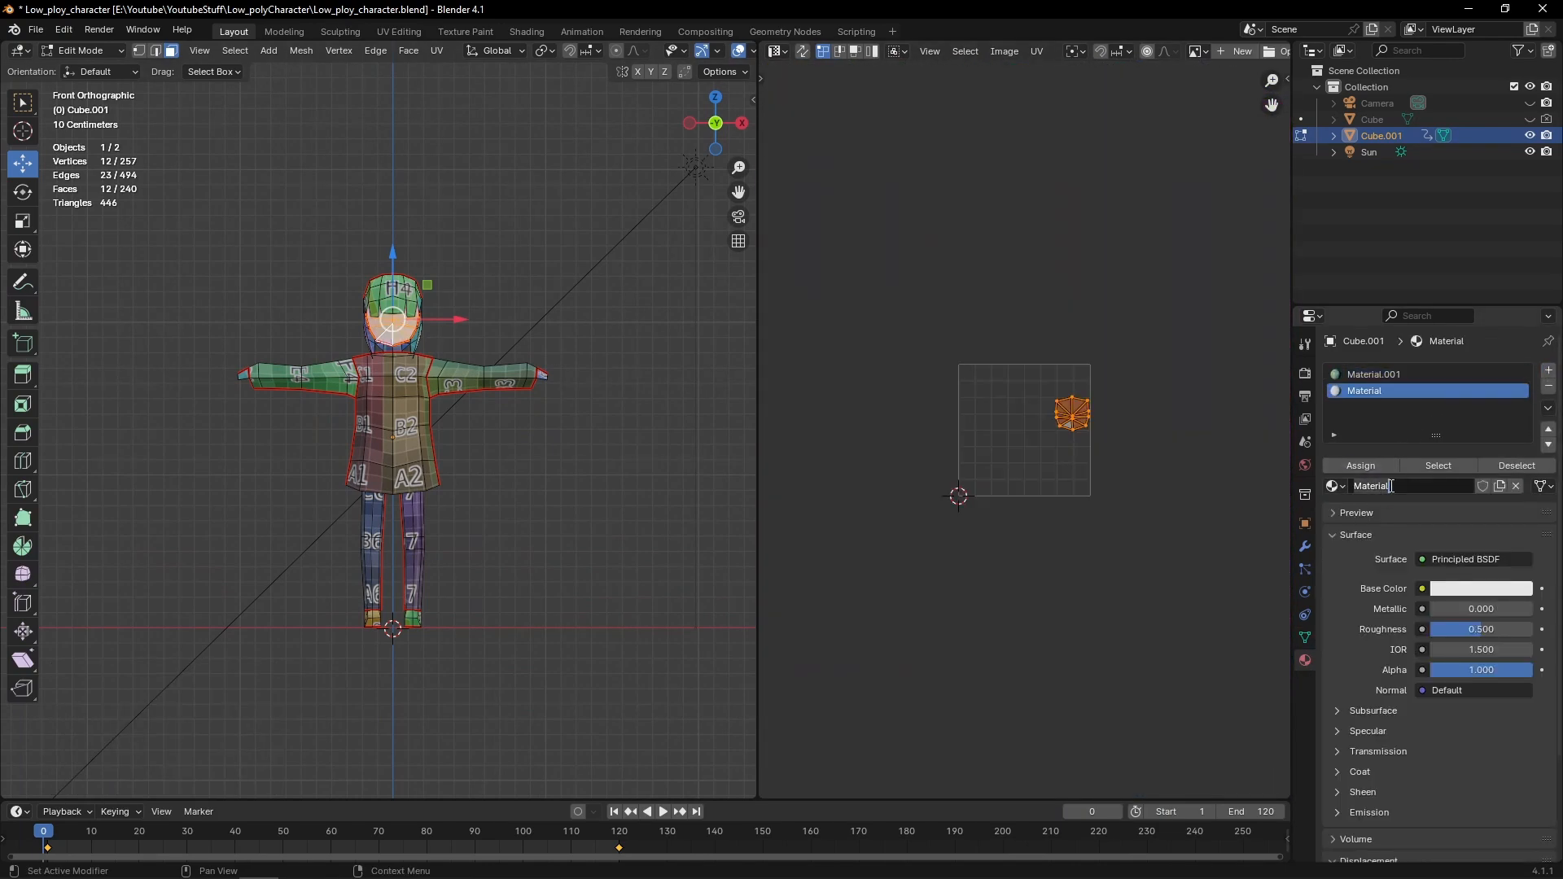
pyautogui.write('M_FAcee')
pyautogui.press('Return')
# Move the face's UV island to the middle of the UV square and scale it up about 3.3 times
pyautogui.scroll(4, 1023, 429)
pyautogui.press('g')
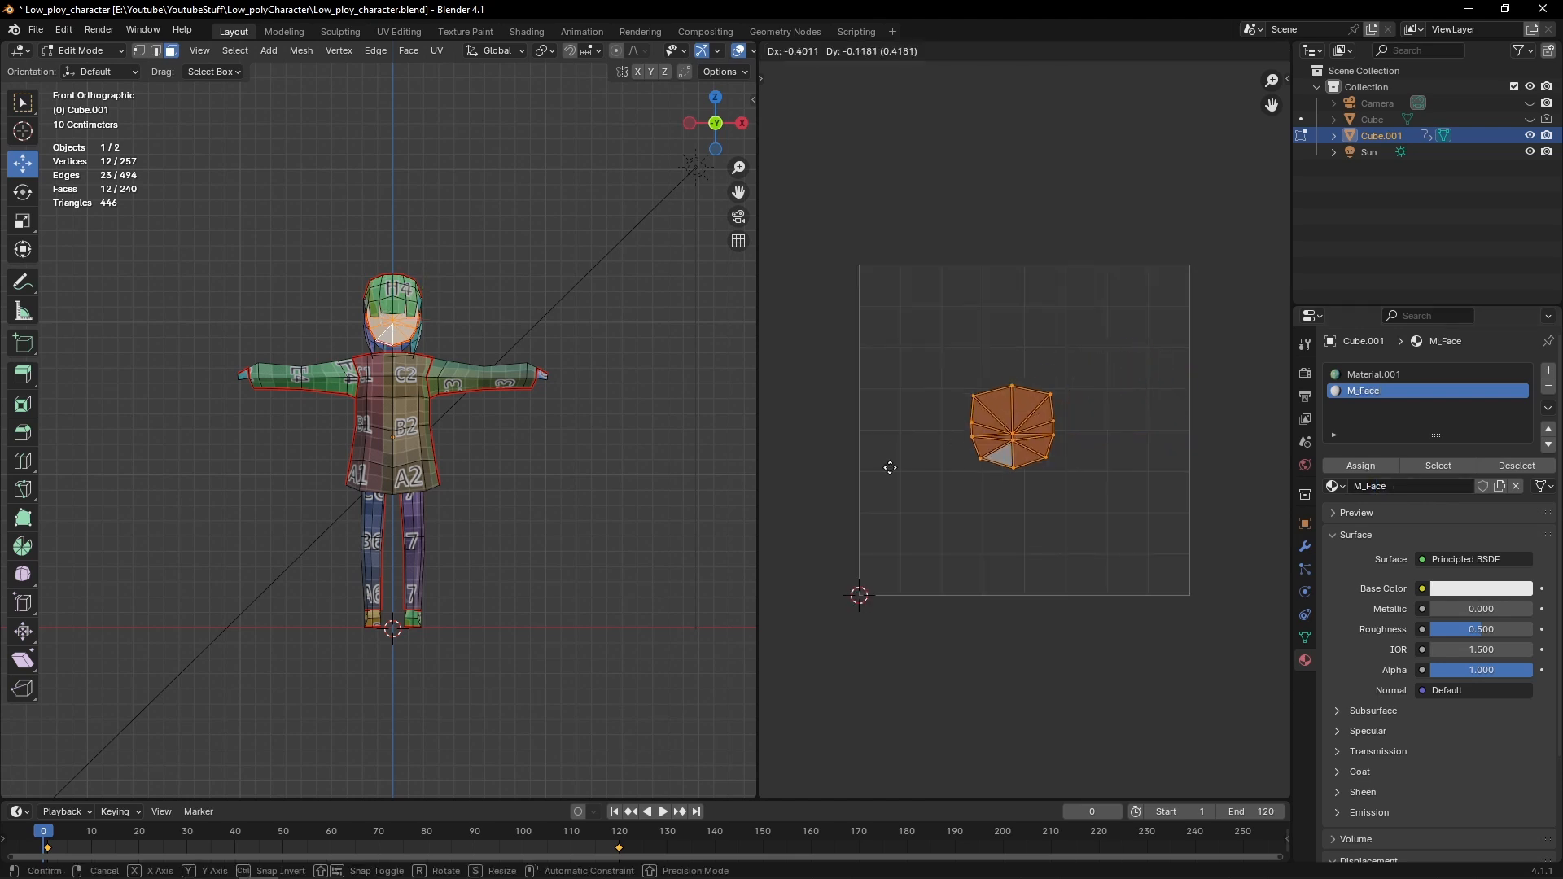
pyautogui.click(902, 480)
pyautogui.press('s')
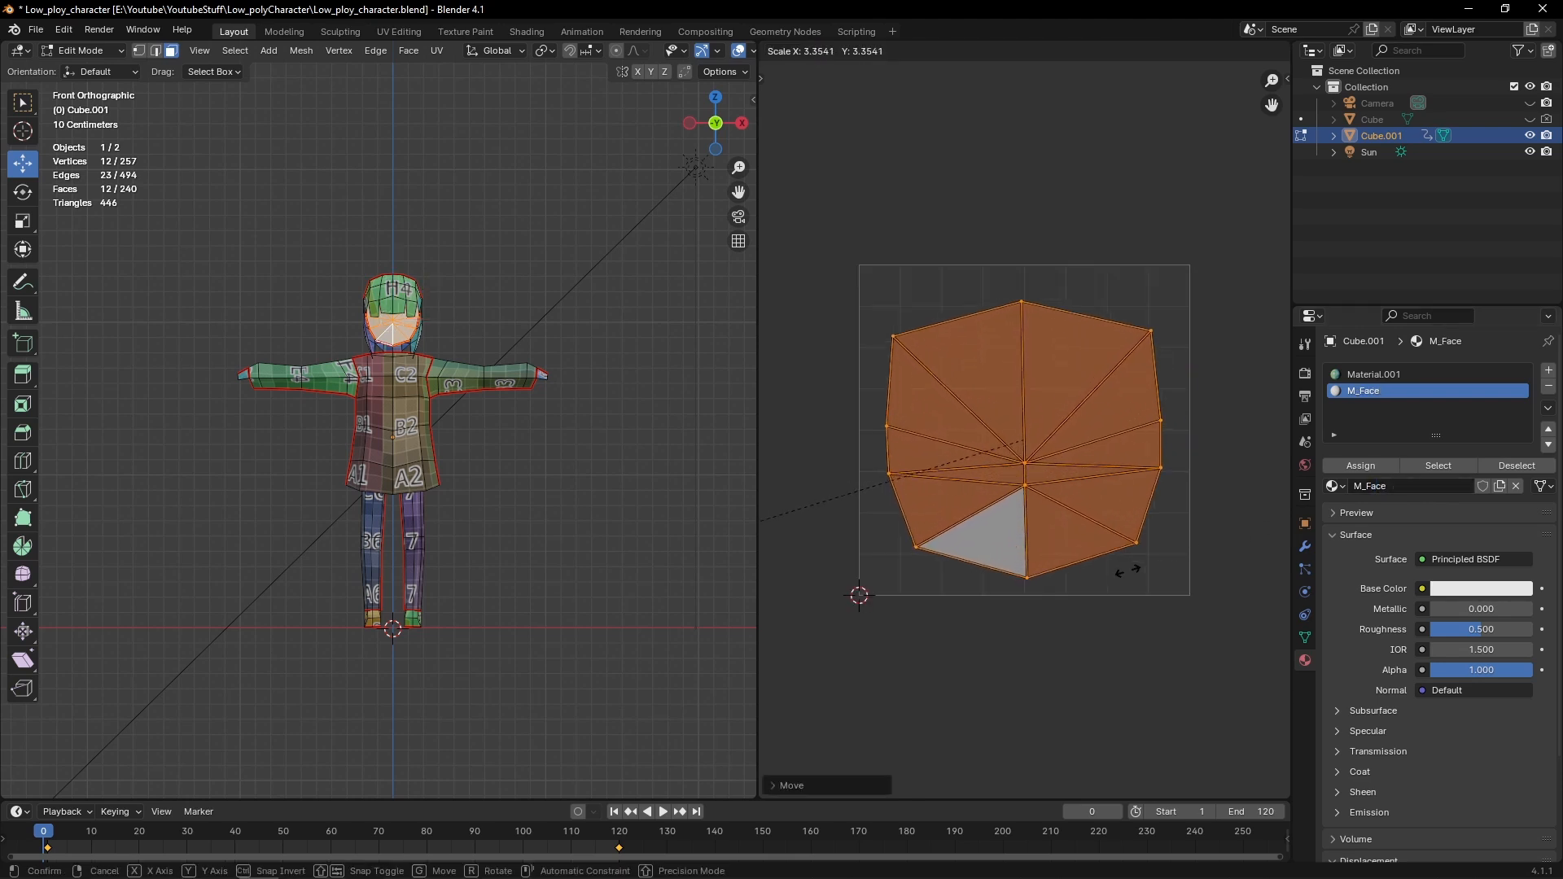
pyautogui.click(1136, 570)
# Try to align the centre-line vertices of the face's UV island vertically
pyautogui.moveTo(987, 269); pyautogui.dragTo(1051, 582)
pyautogui.press('u')
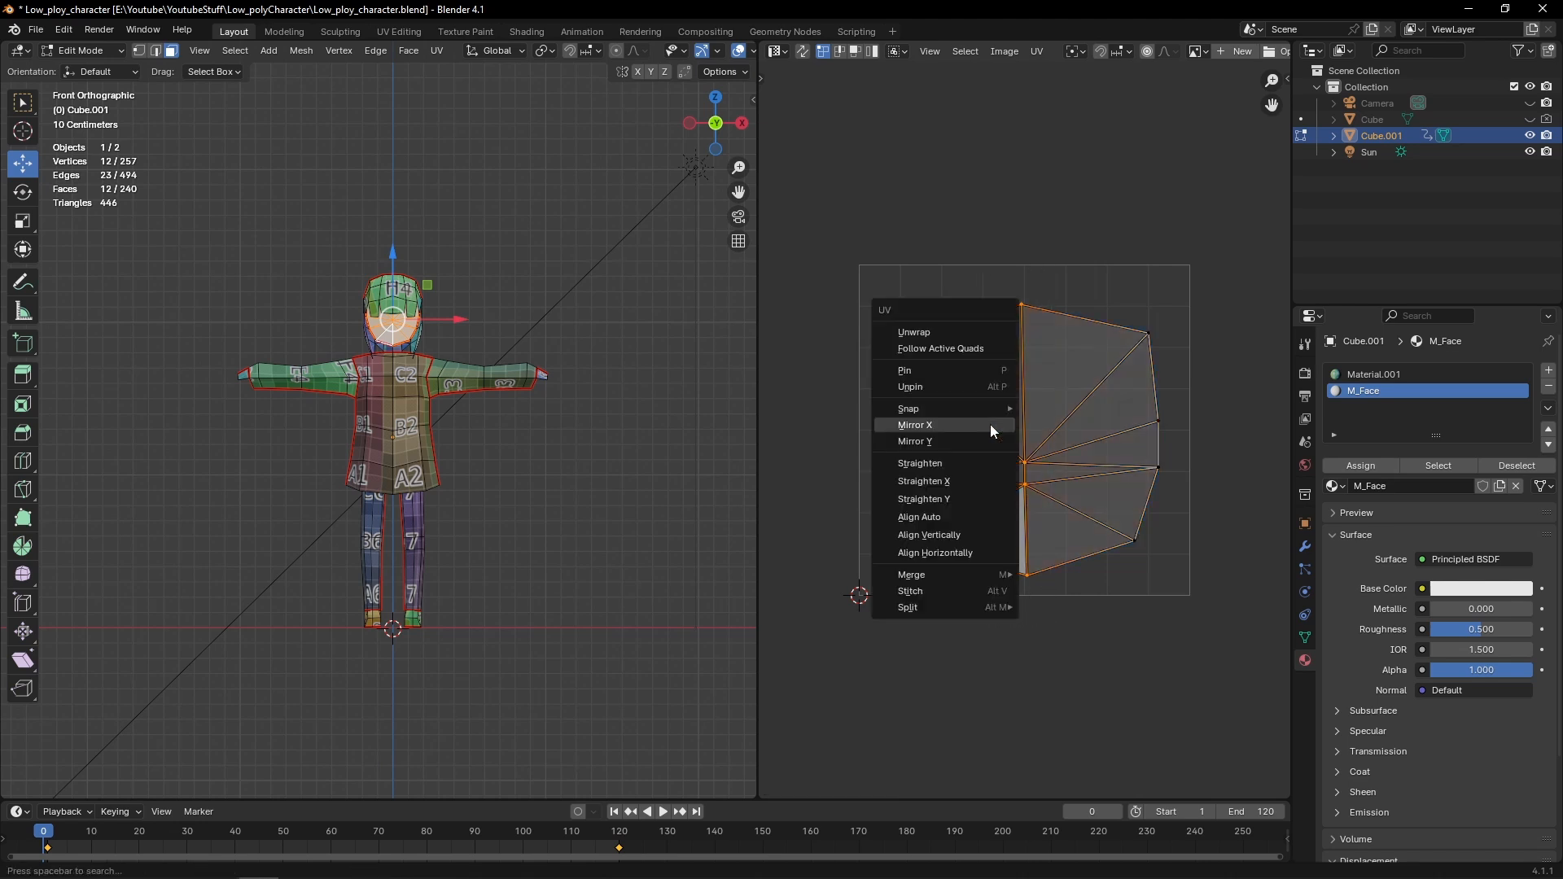
pyautogui.click(955, 537)
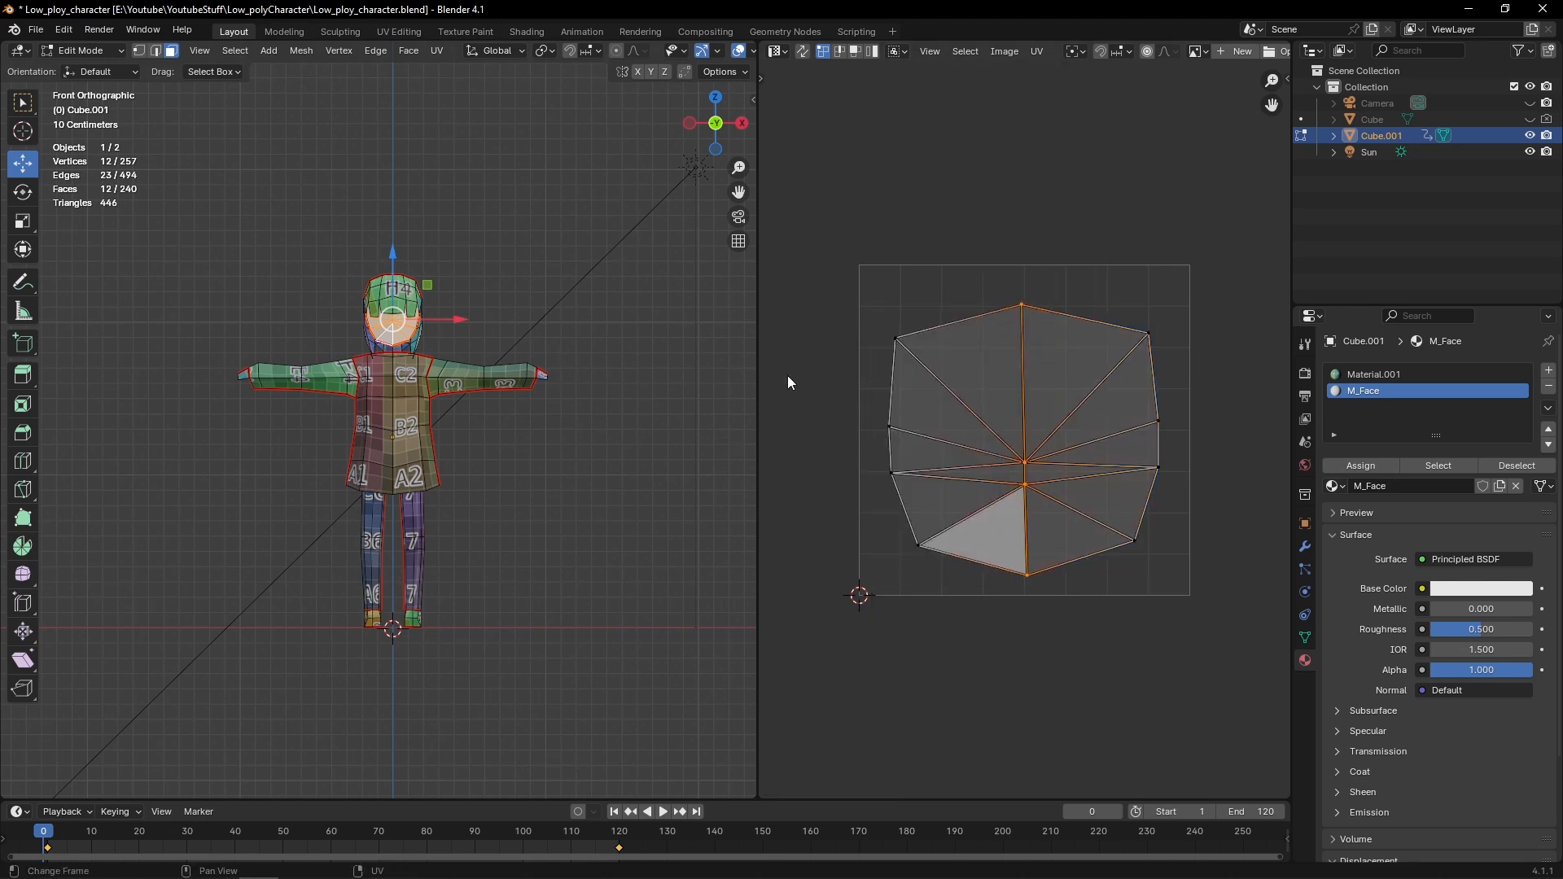
# Select the whole face UV island and rotate it slightly until its centre line stands upright
pyautogui.moveTo(835, 268); pyautogui.dragTo(1213, 648)
pyautogui.press('s')
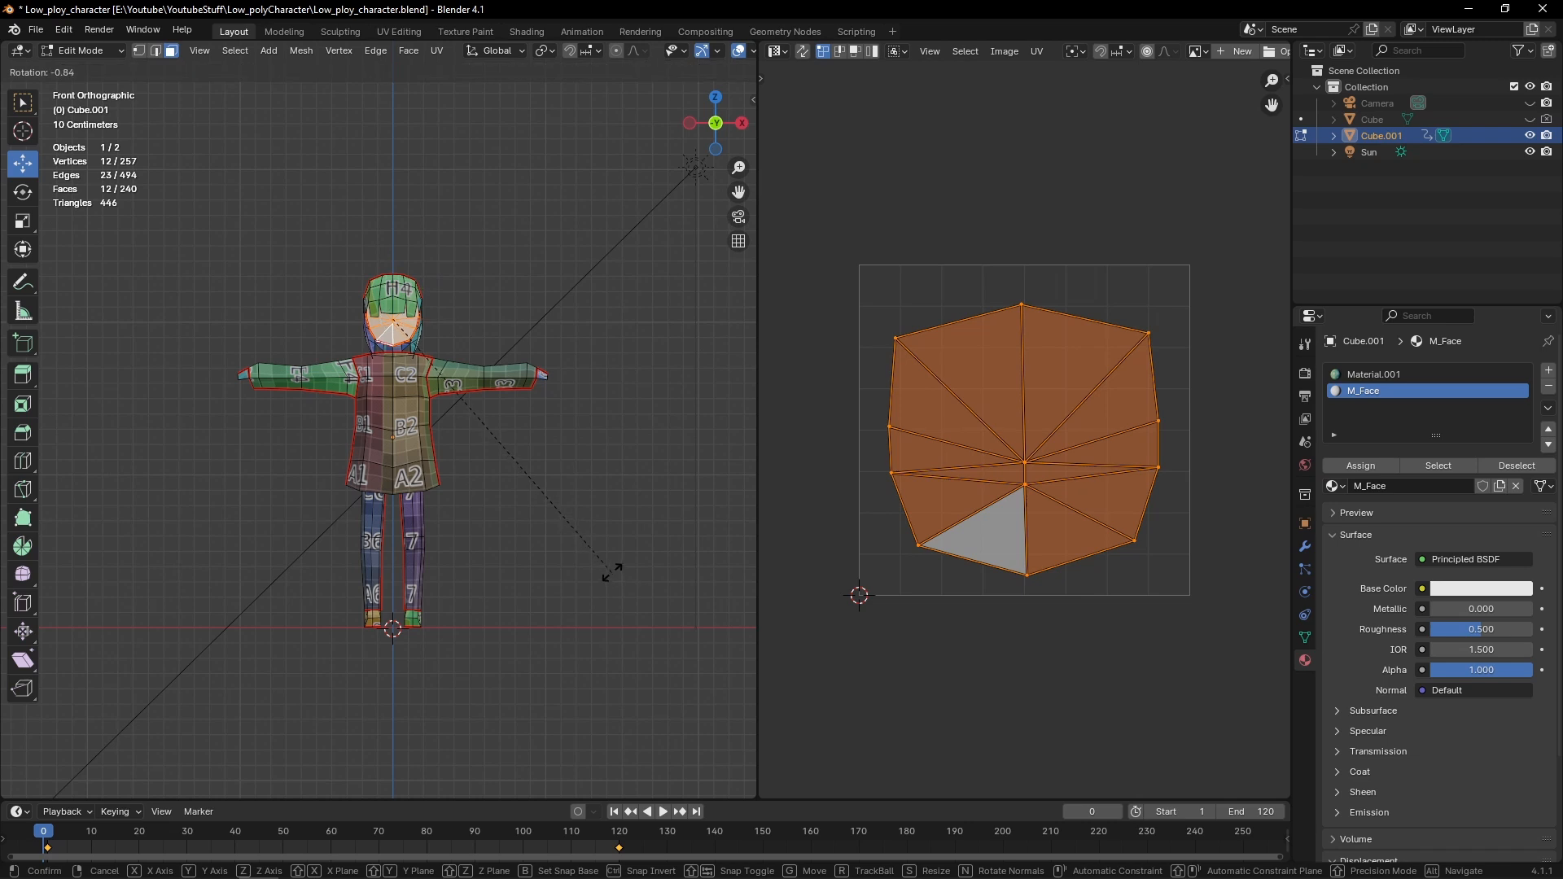
pyautogui.press('Escape')
pyautogui.press('r')
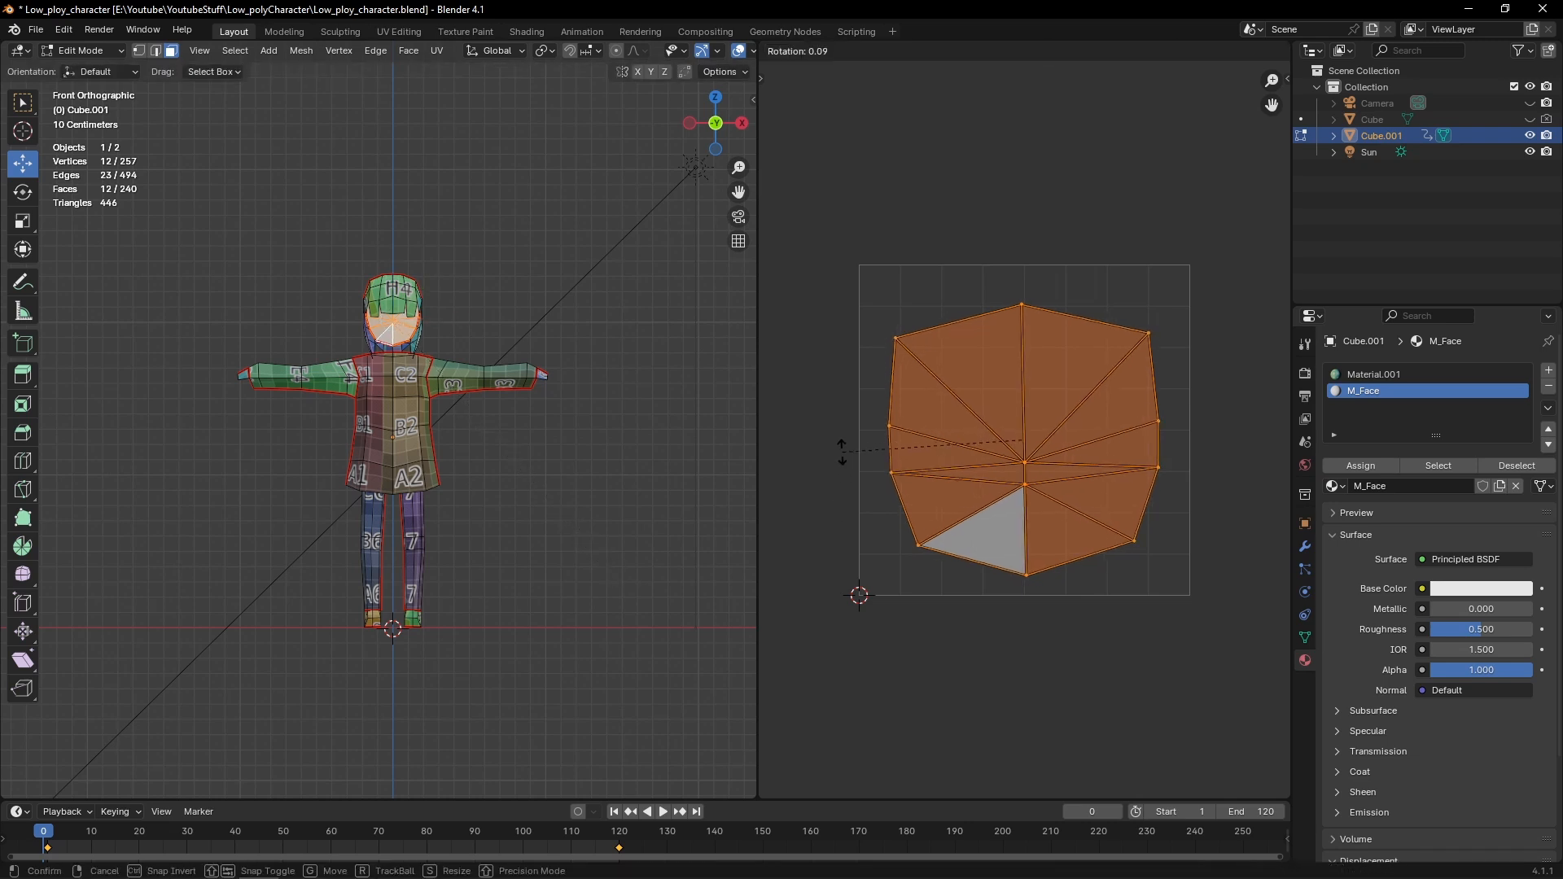
pyautogui.click(843, 456)
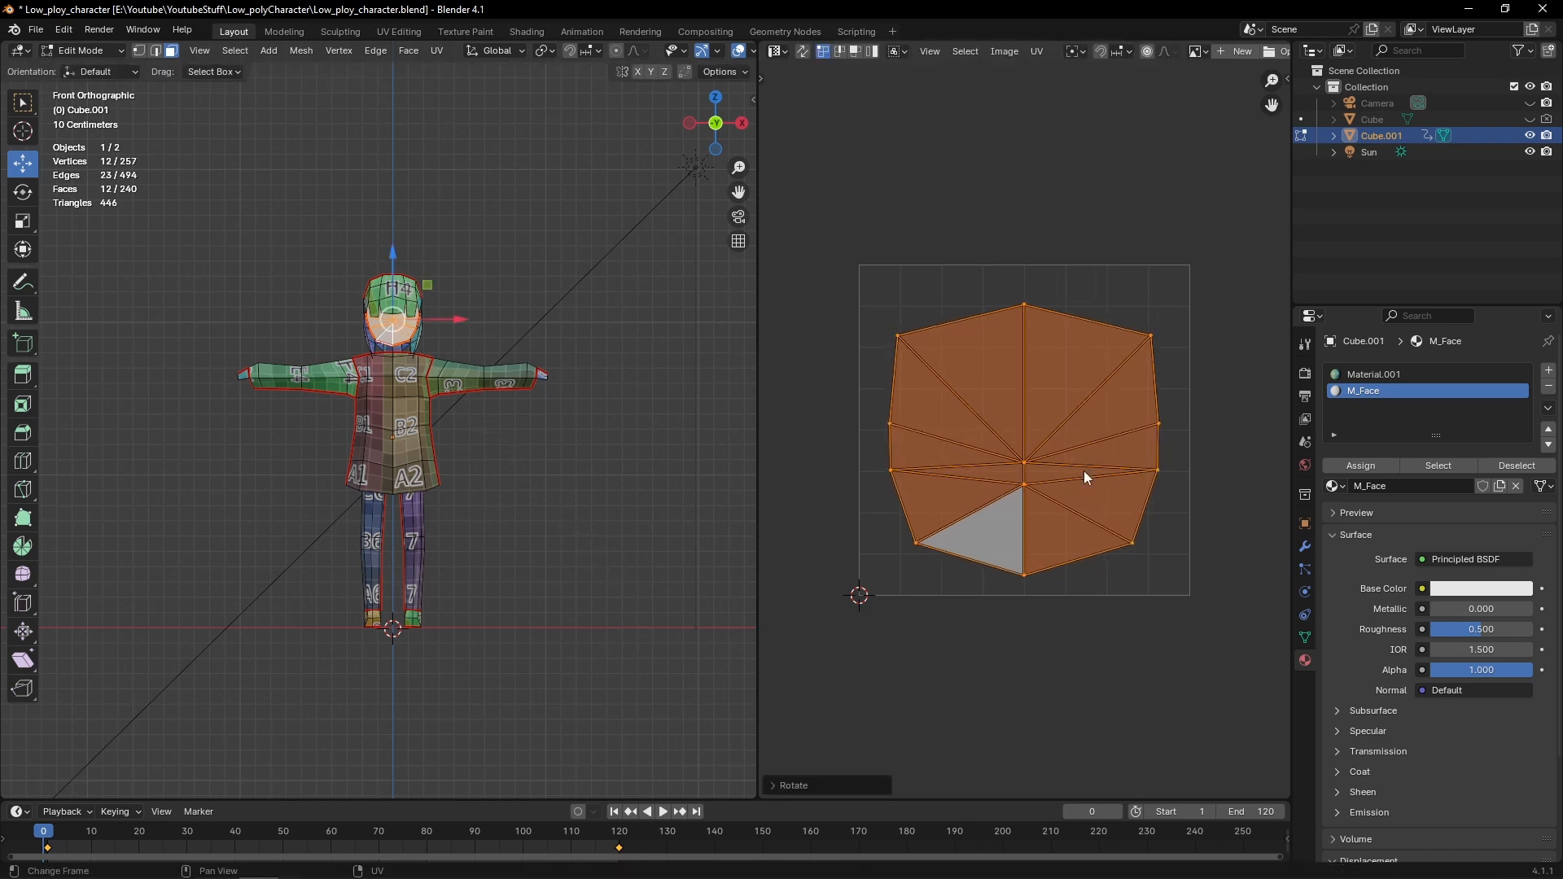
# Switch the UV Editor to the Shader Editor and connect an Image Texture to the Base Color of M_Face
pyautogui.click(779, 51)
pyautogui.click(816, 203)
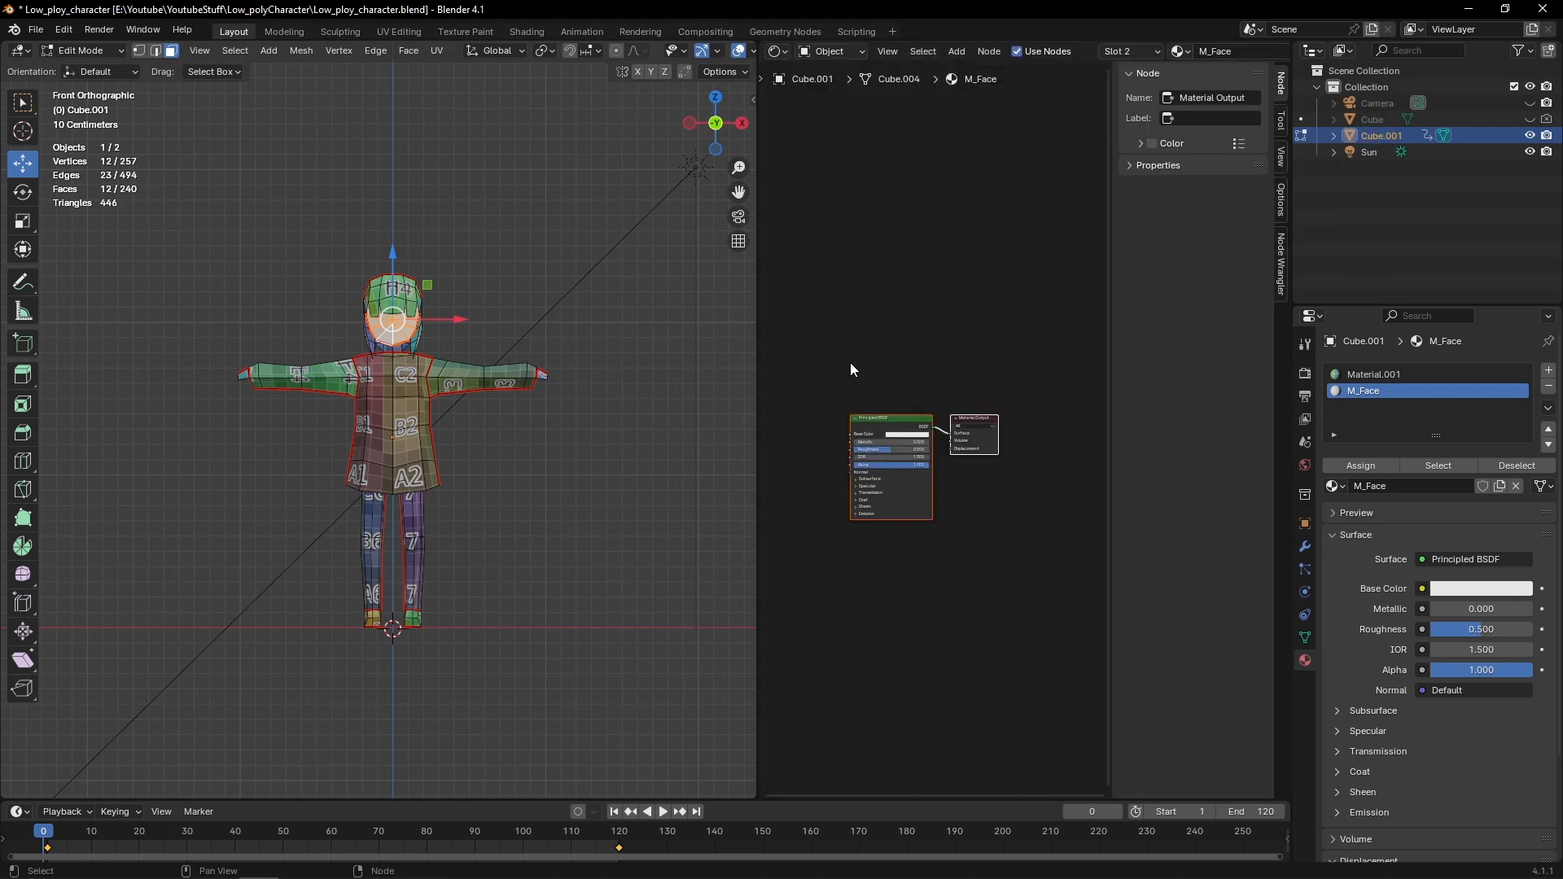
pyautogui.click(1421, 590)
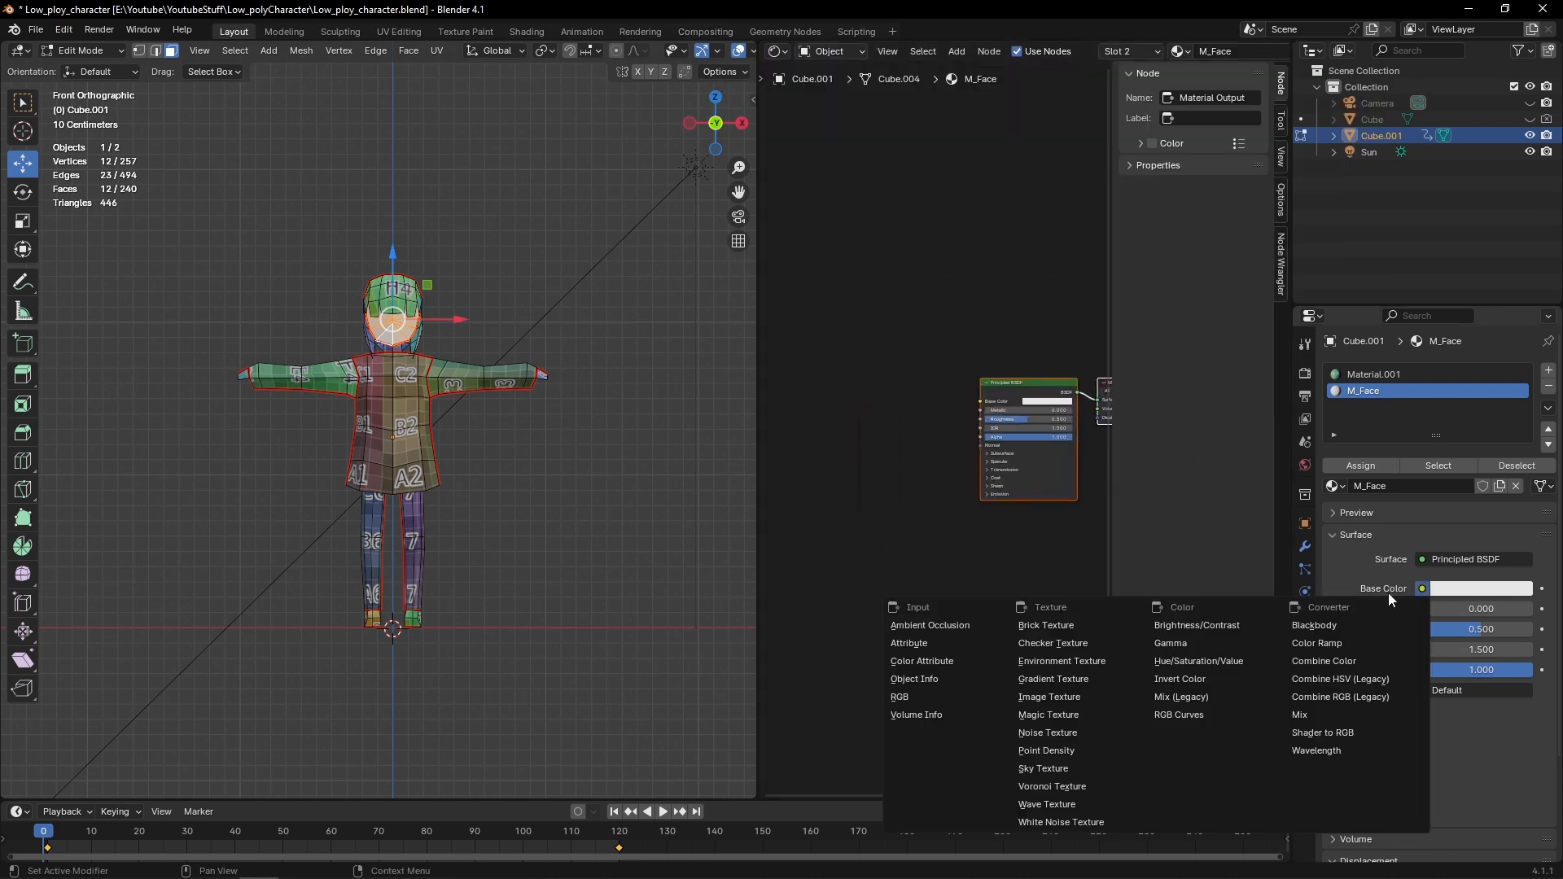
pyautogui.click(1048, 705)
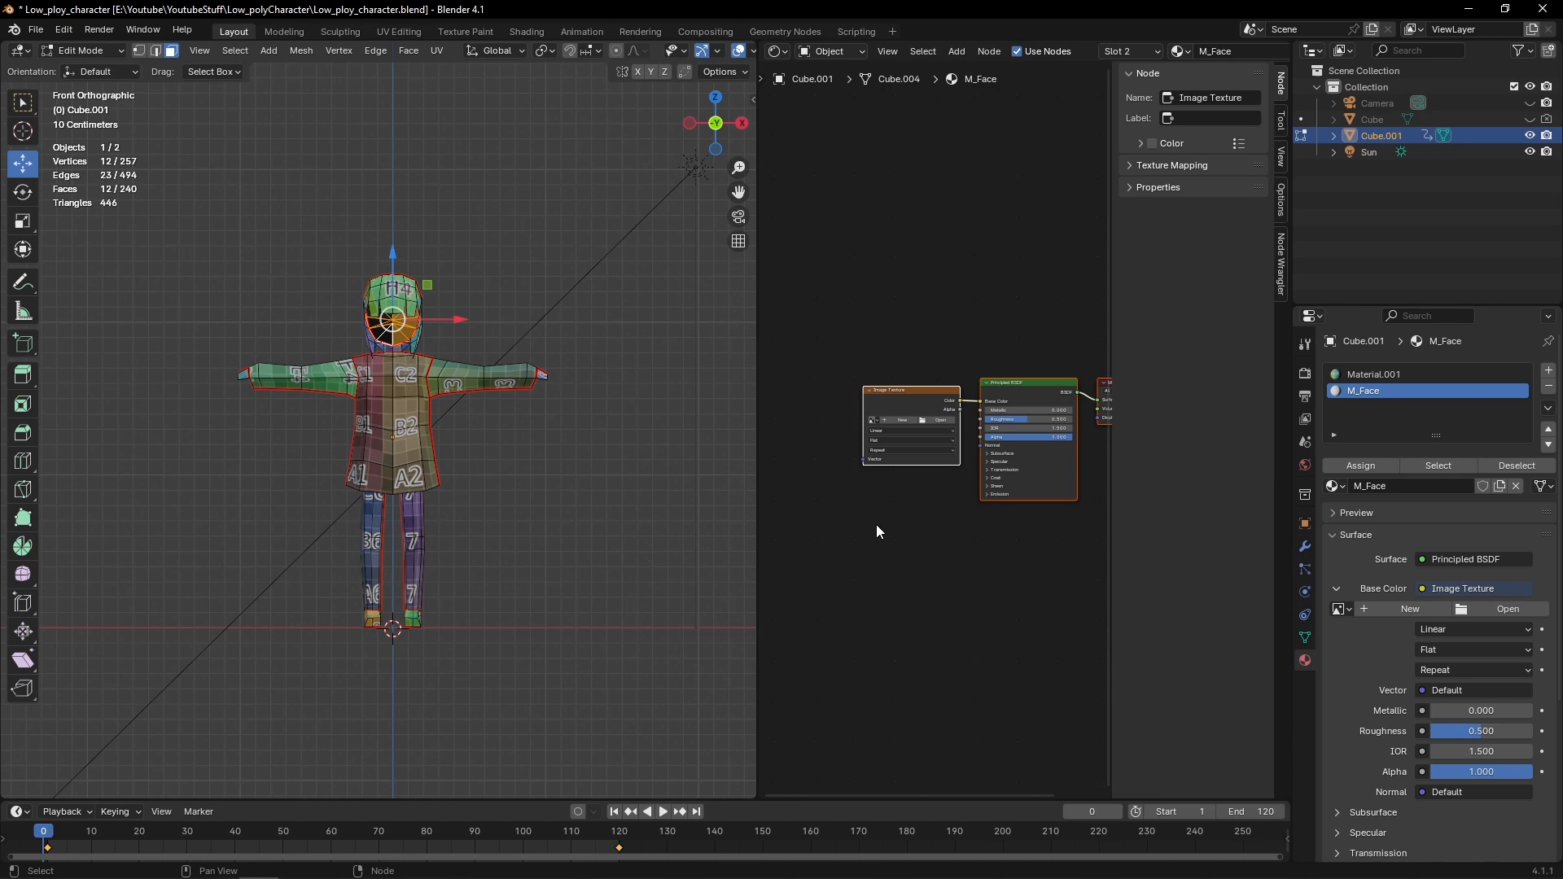
# Load Anime_Face_001.png through Anime_Face_005.png from the AnimeFace folder into the texture node as a sequence, with Auto Refresh and Cyclic enabled
pyautogui.click(939, 417)
pyautogui.click(411, 628)
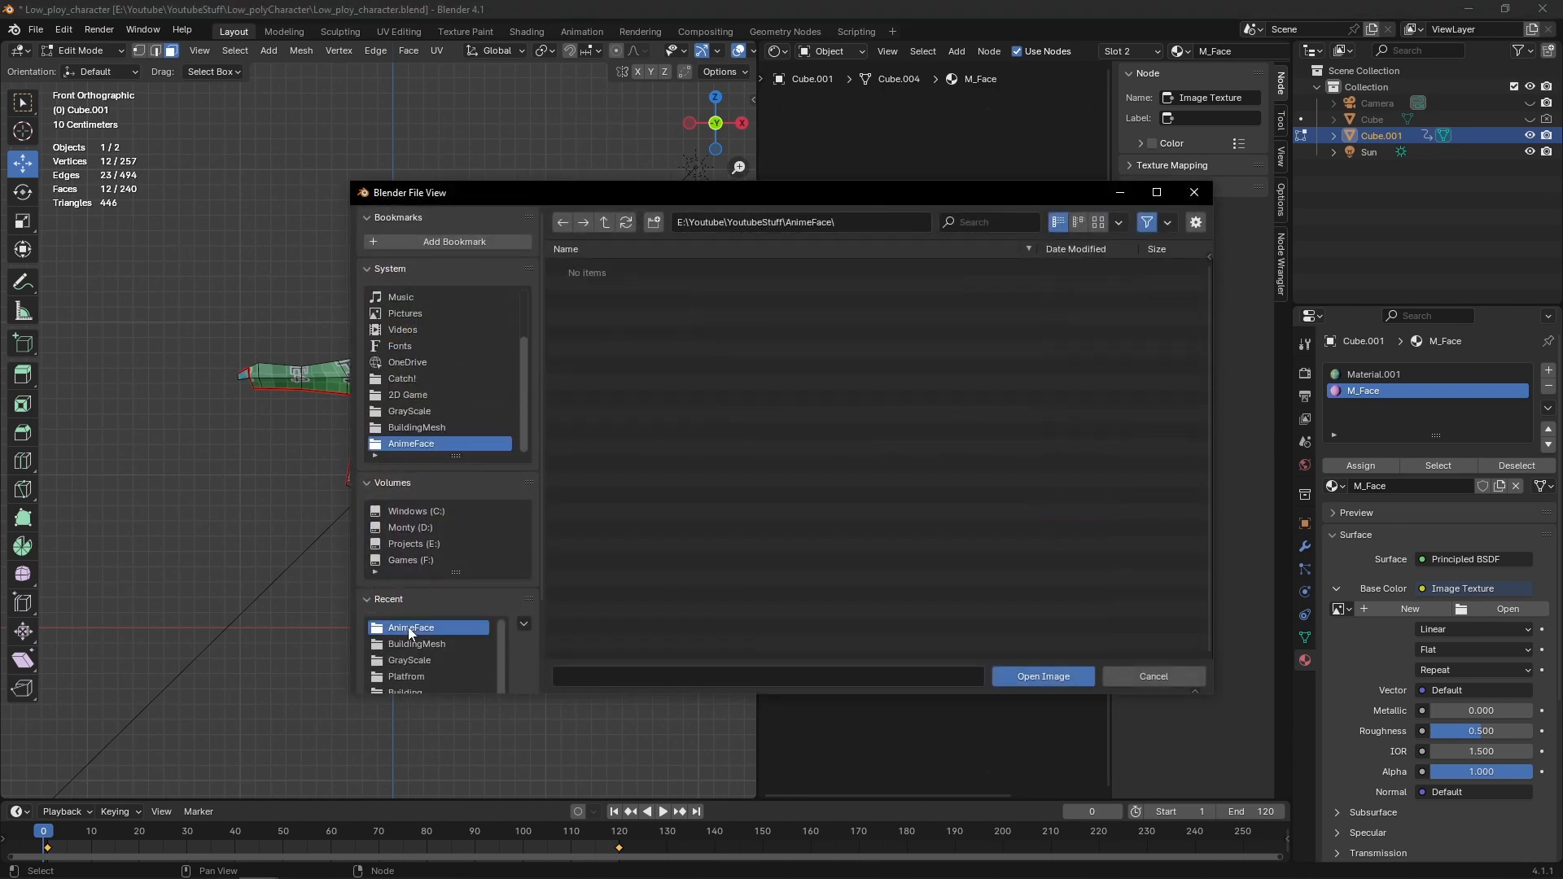
pyautogui.click(599, 269)
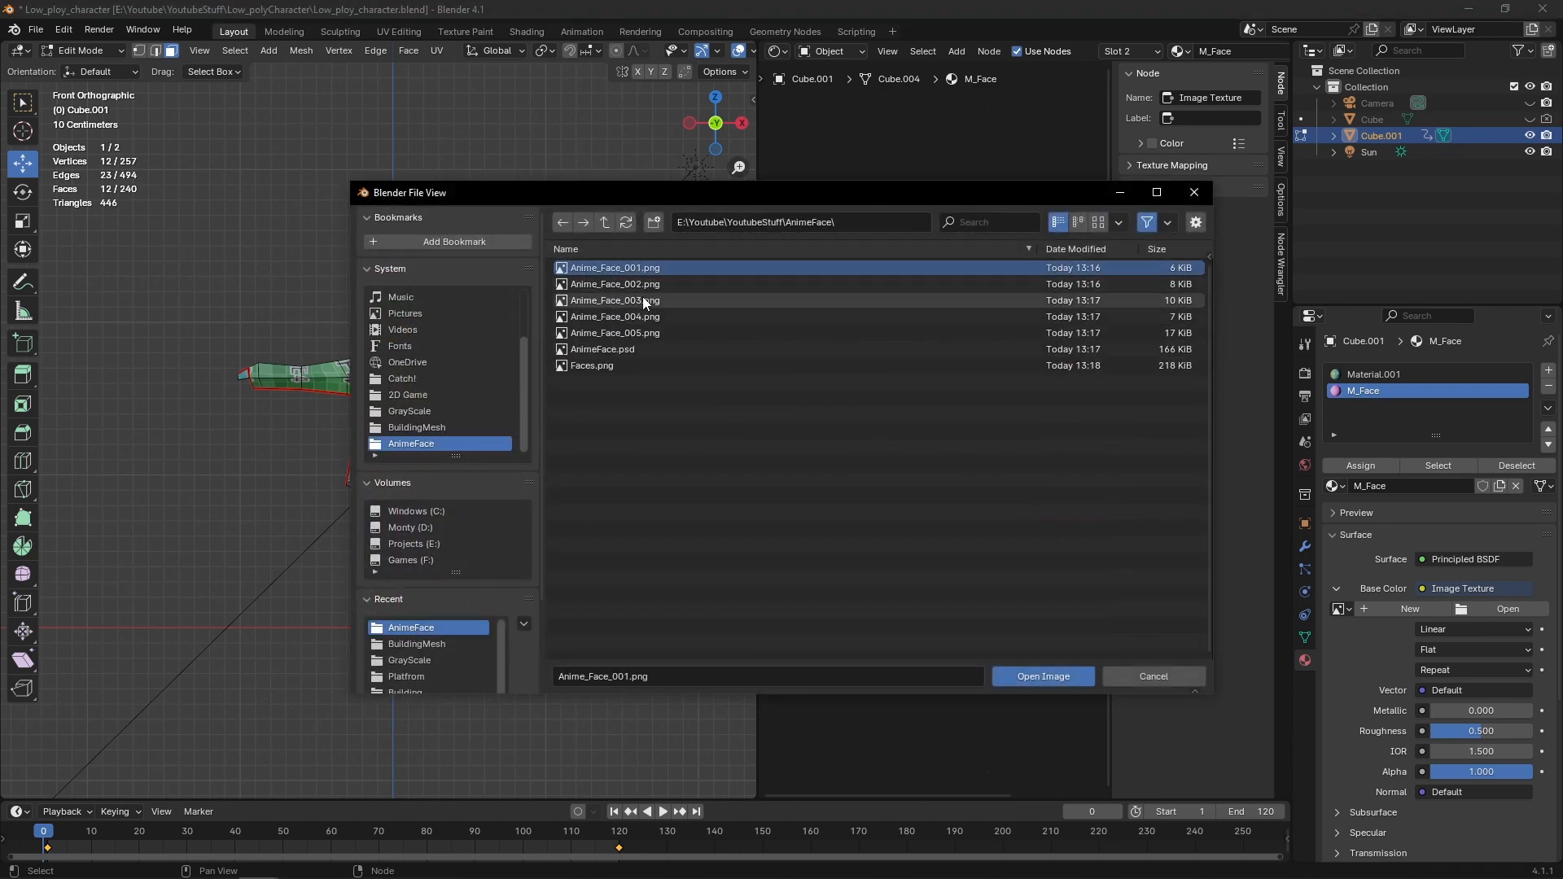
pyautogui.keyDown('shift'); pyautogui.click(652, 330); pyautogui.keyUp('shift')
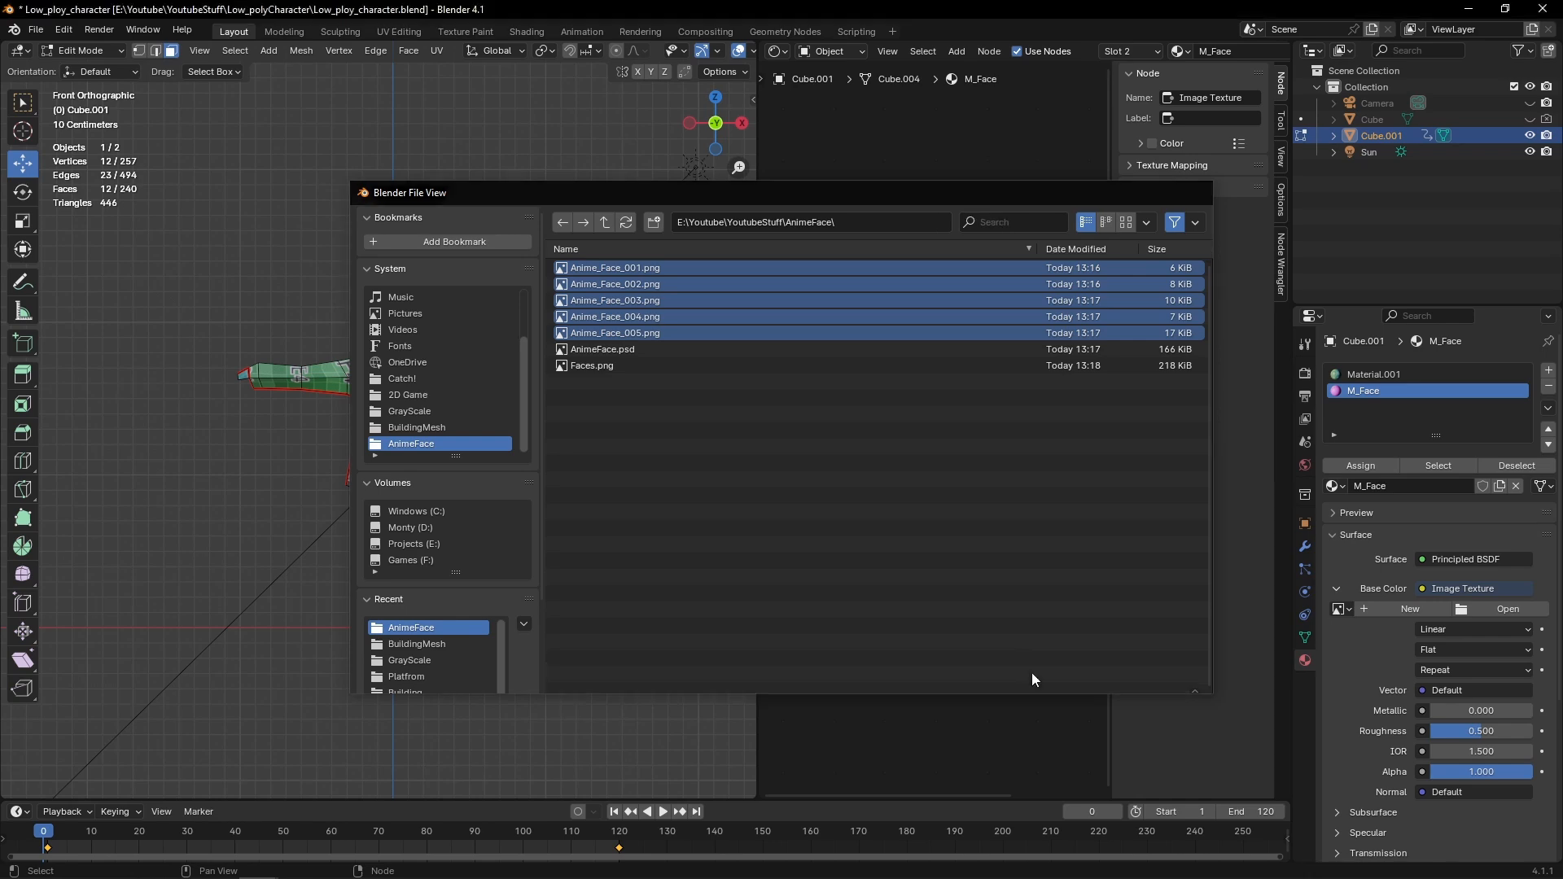
pyautogui.click(1032, 674)
pyautogui.click(839, 553)
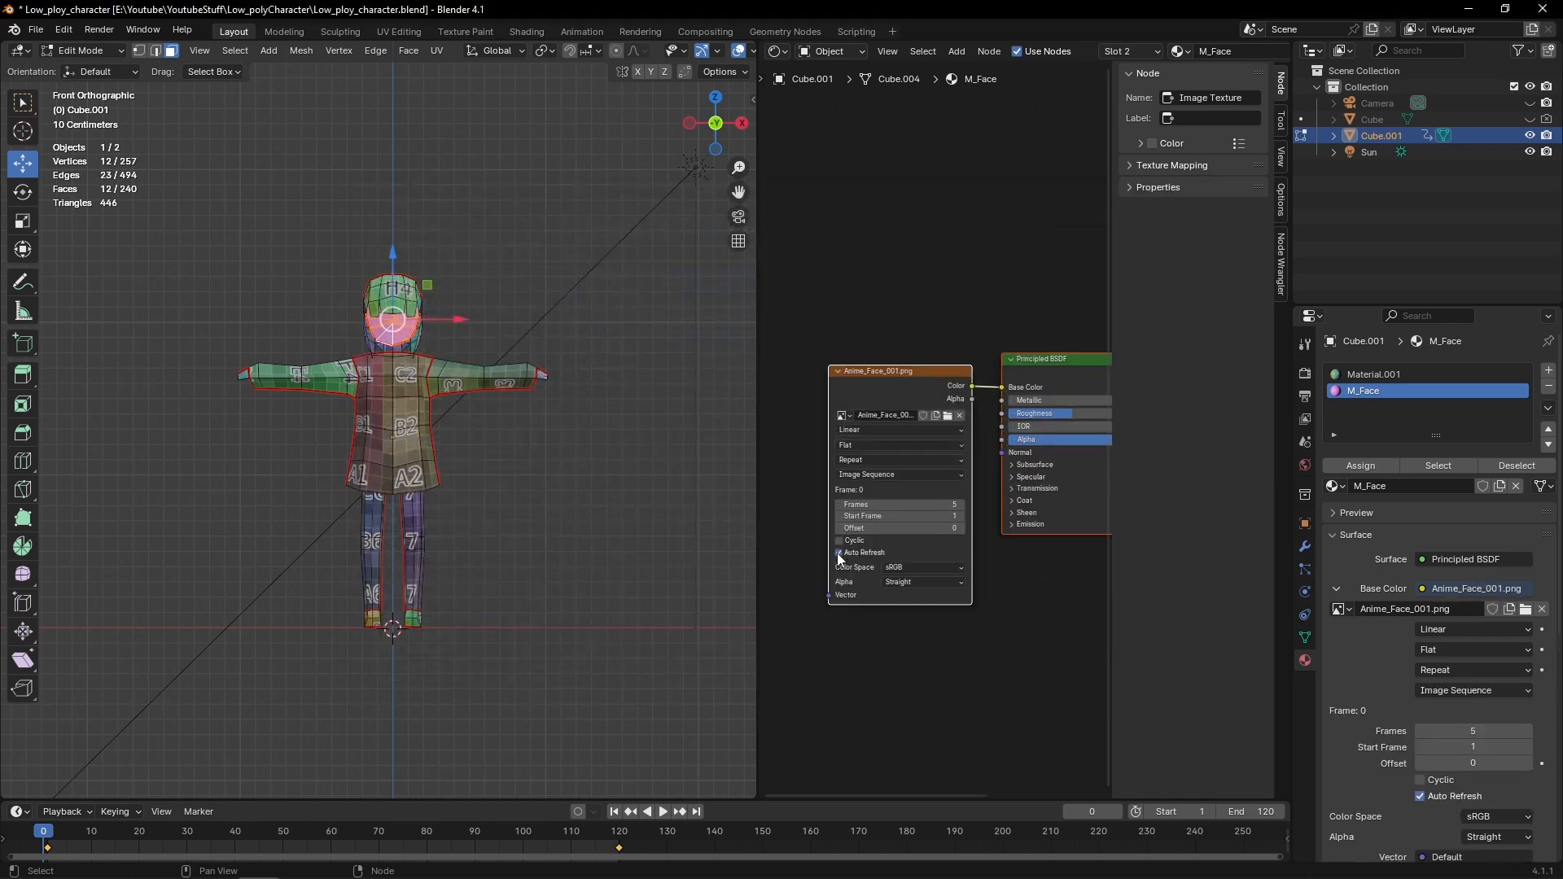
pyautogui.click(838, 541)
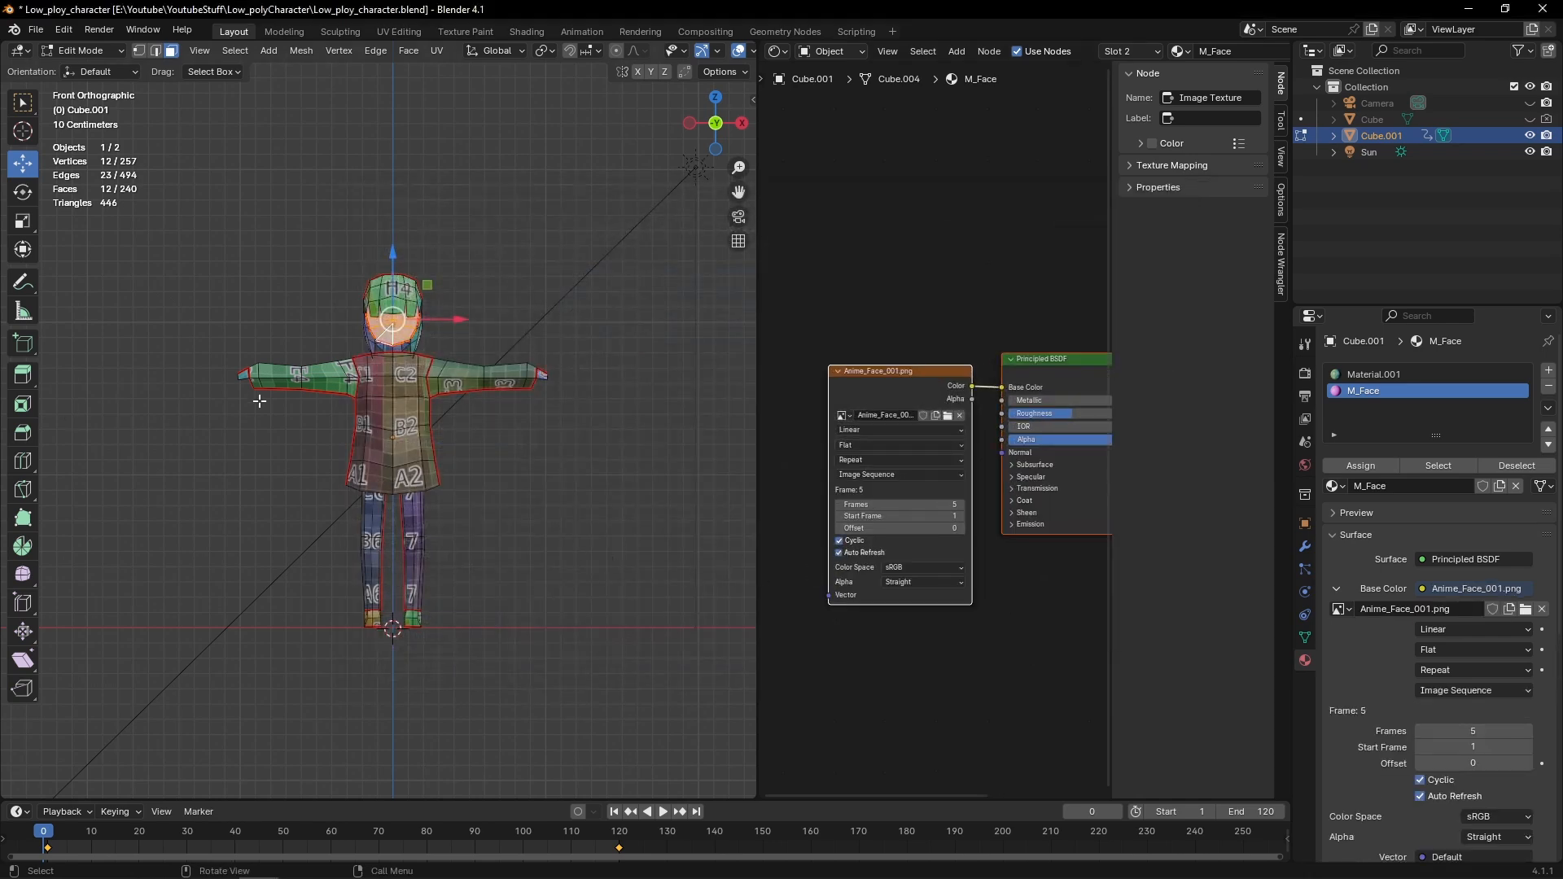
# Widen the Shader Editor area, split it into upper and lower halves, and make the lower one a UV Editor
pyautogui.scroll(6, 401, 443)
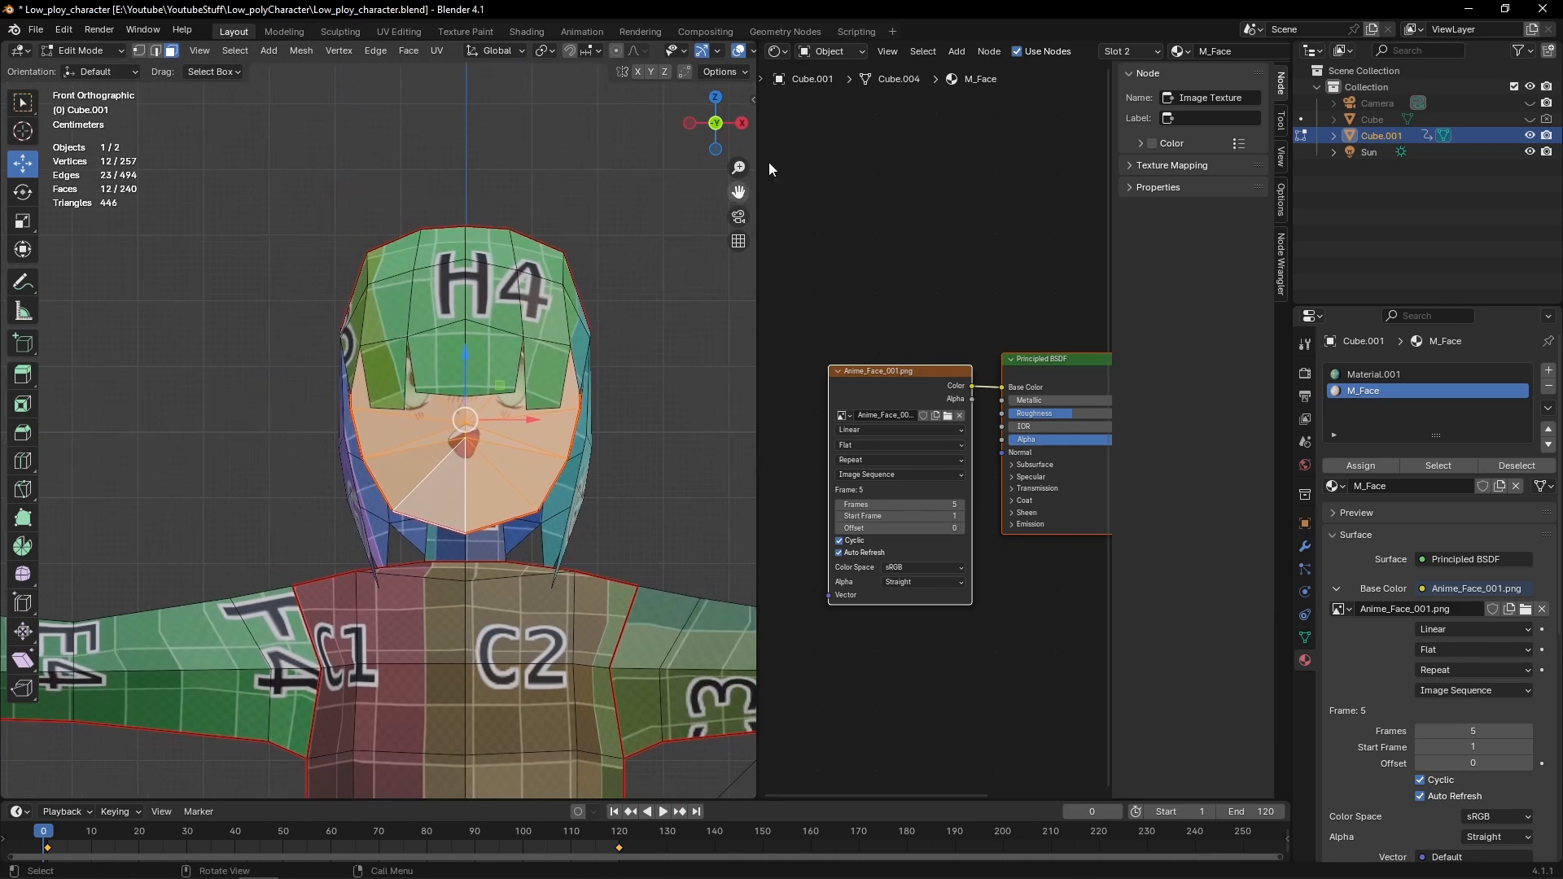
pyautogui.moveTo(755, 363); pyautogui.dragTo(626, 363)
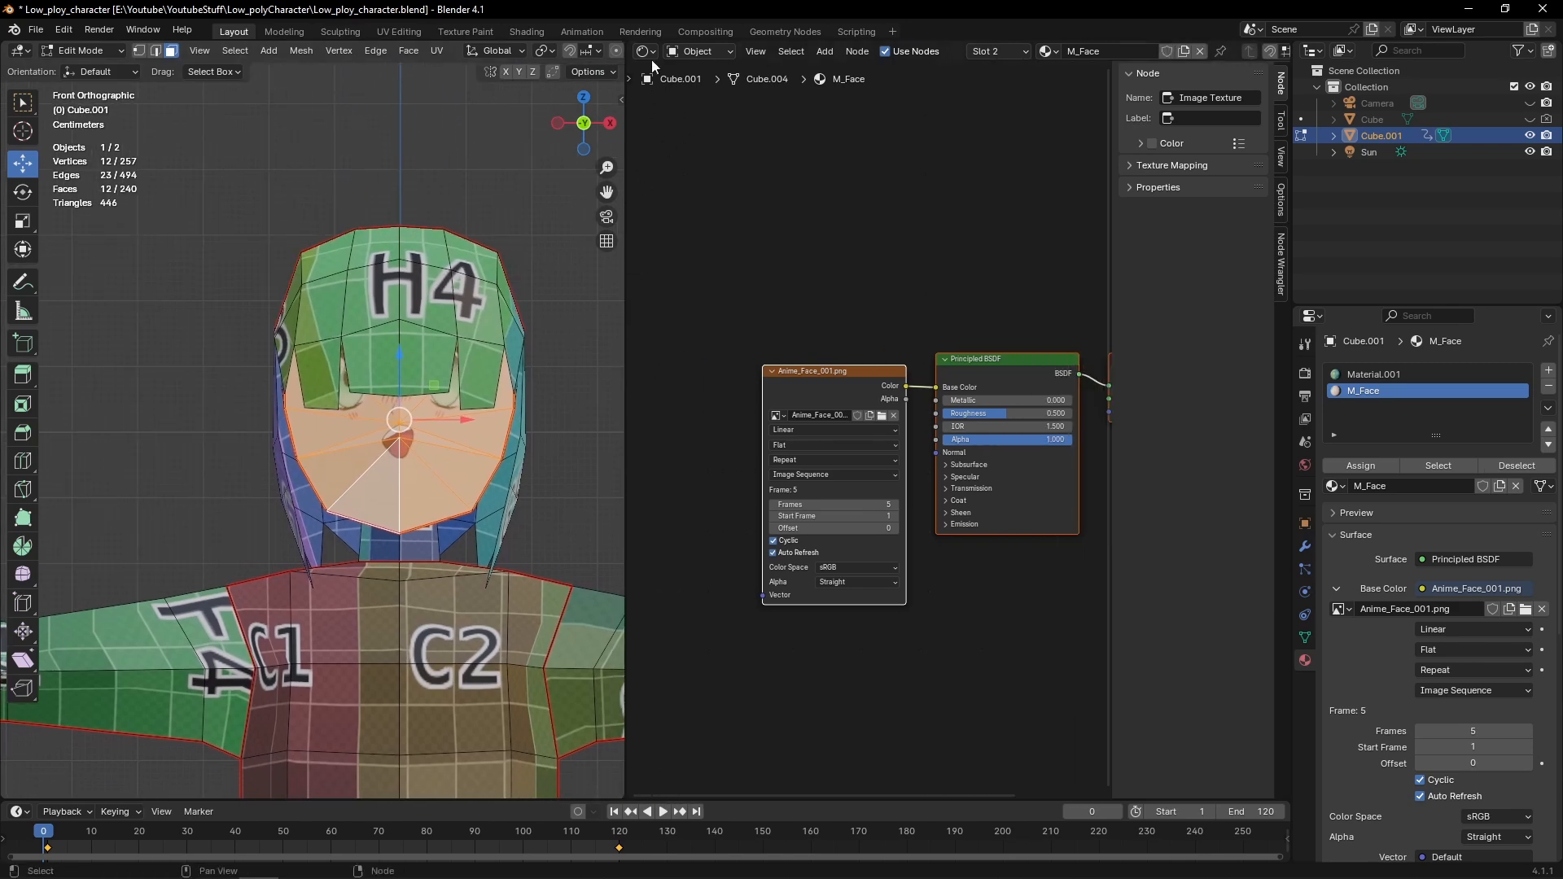
pyautogui.moveTo(628, 55); pyautogui.dragTo(628, 385)
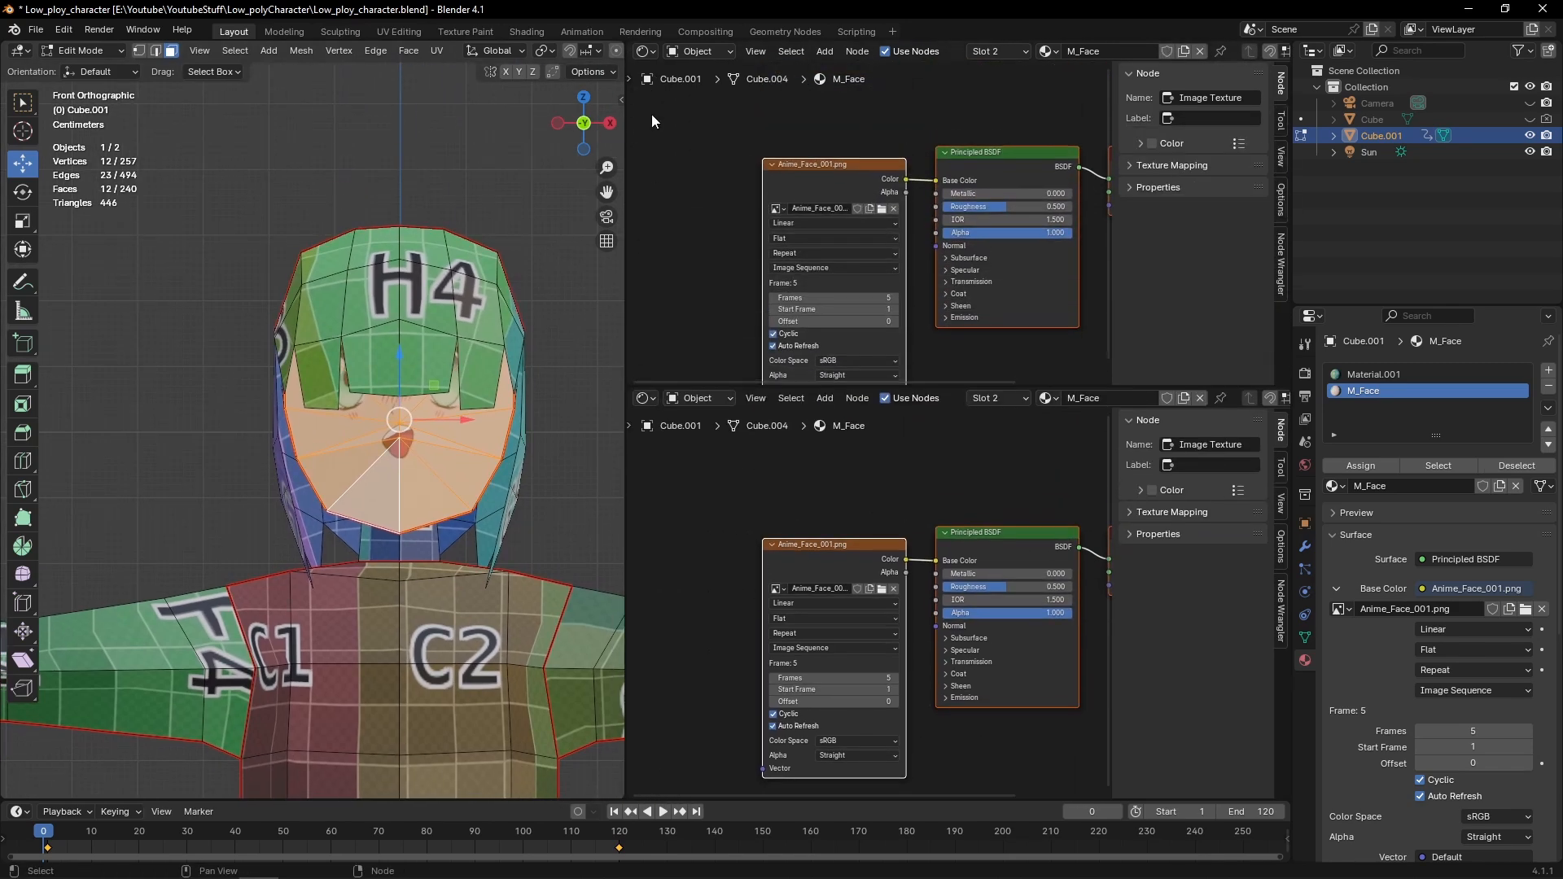
pyautogui.click(644, 398)
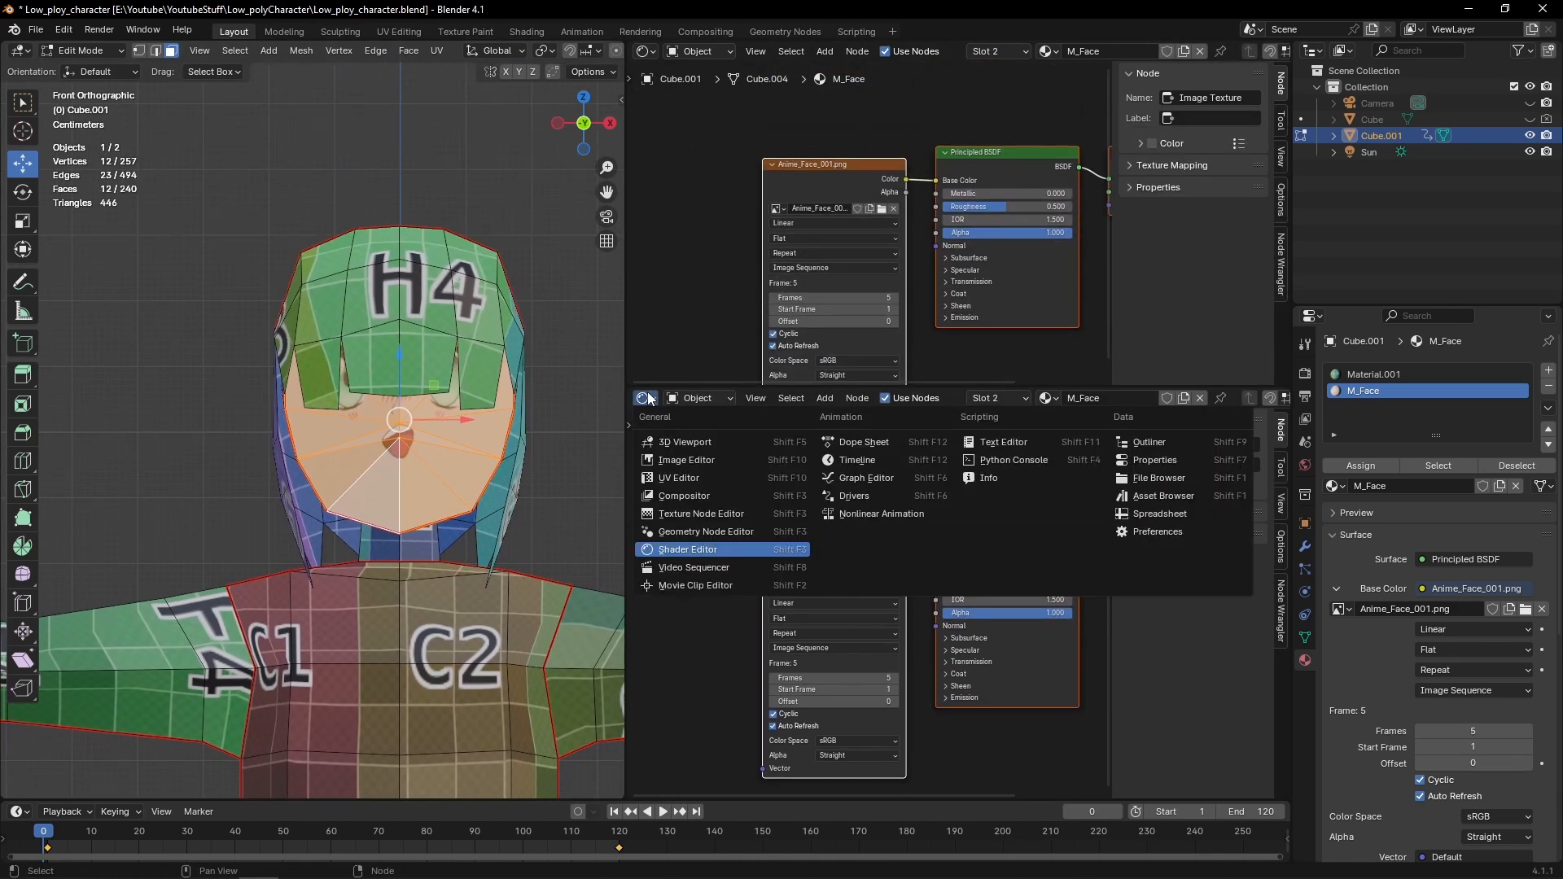
pyautogui.click(670, 479)
pyautogui.moveTo(741, 588); pyautogui.dragTo(744, 532, button='middle')
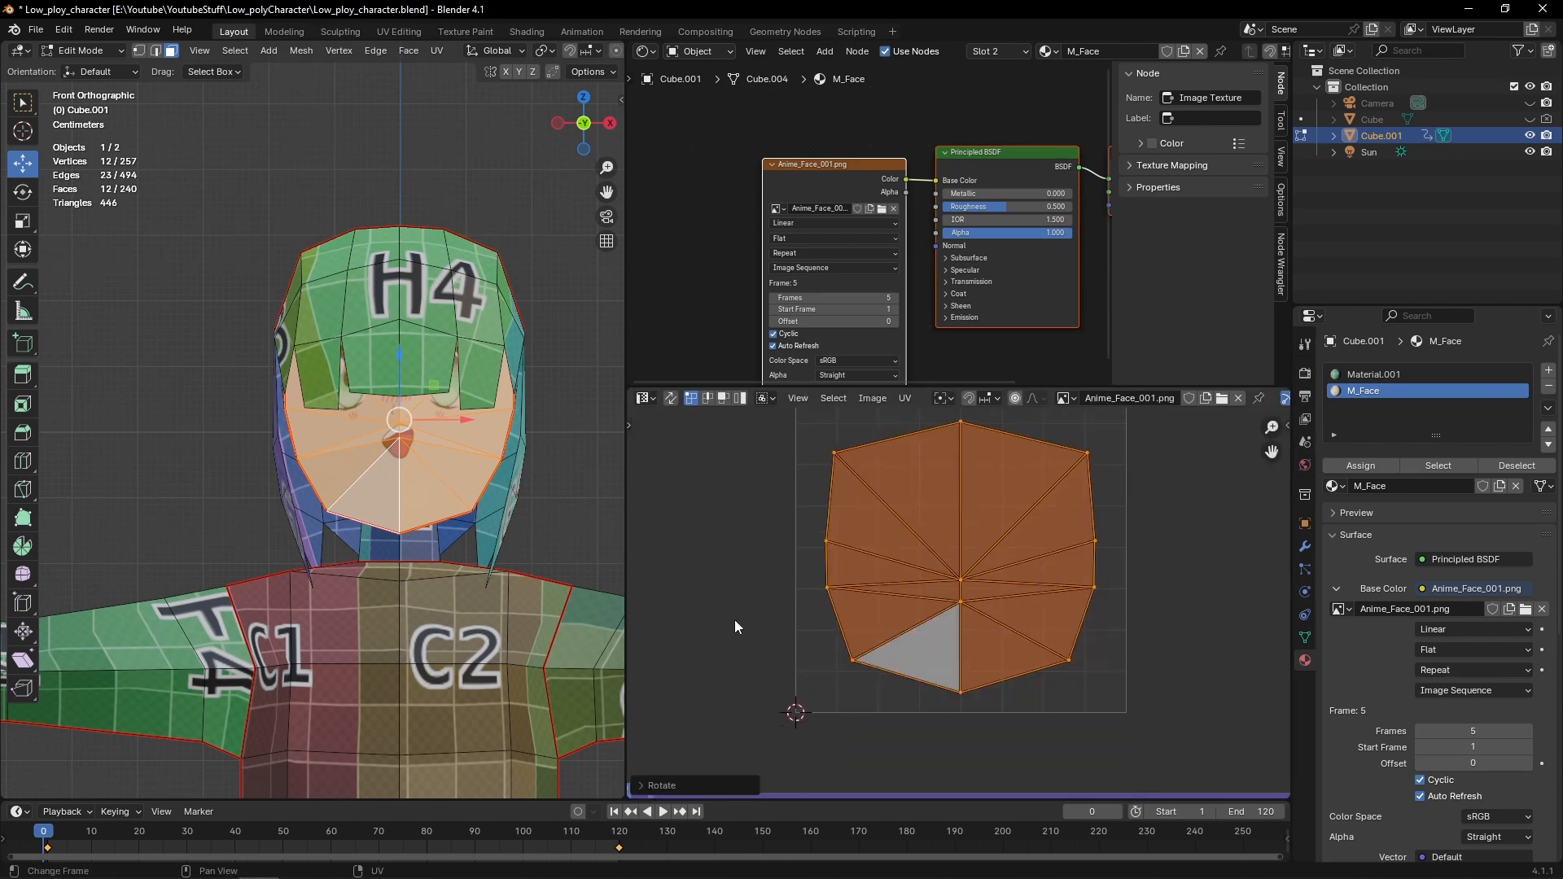
# Go to frame 1, then shrink and reposition the face UV island to fit around the drawn eyes and mouth
pyautogui.click(47, 839)
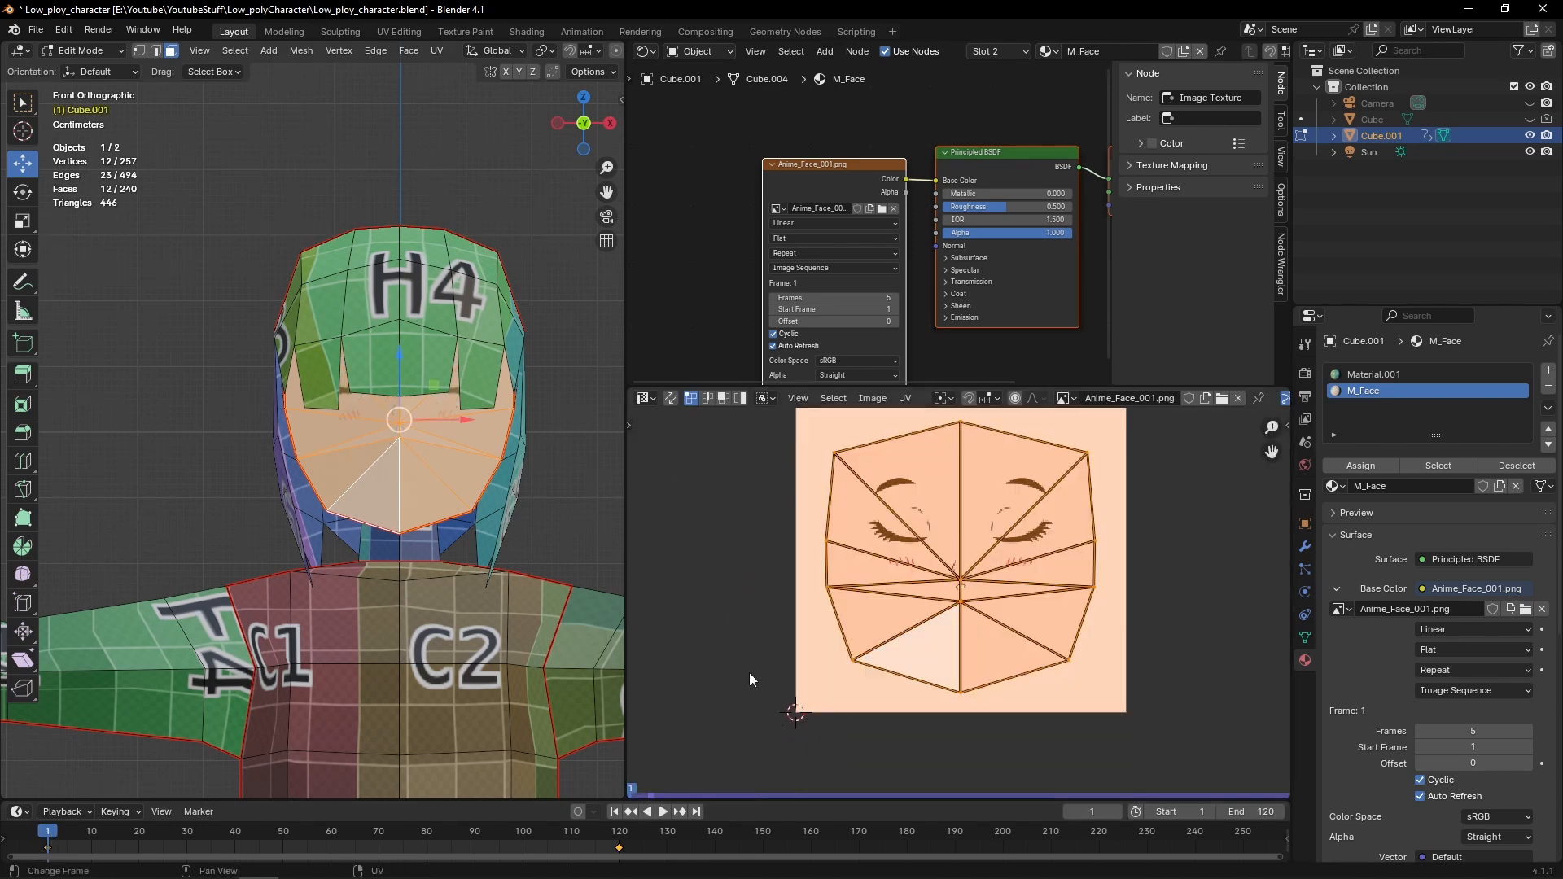
pyautogui.press('s')
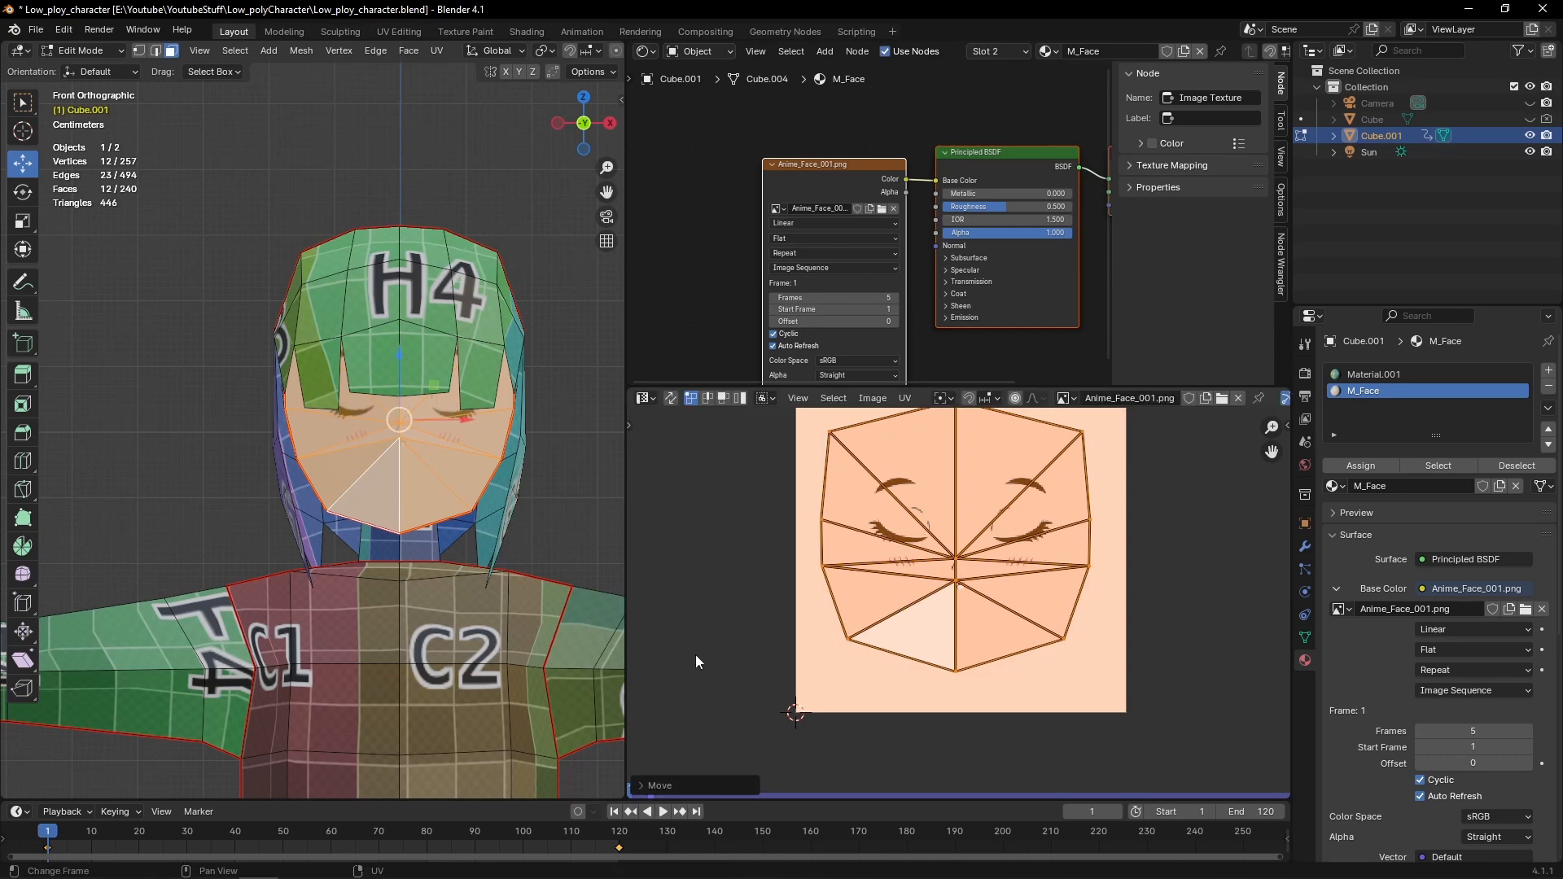
pyautogui.click(762, 637)
pyautogui.press('g')
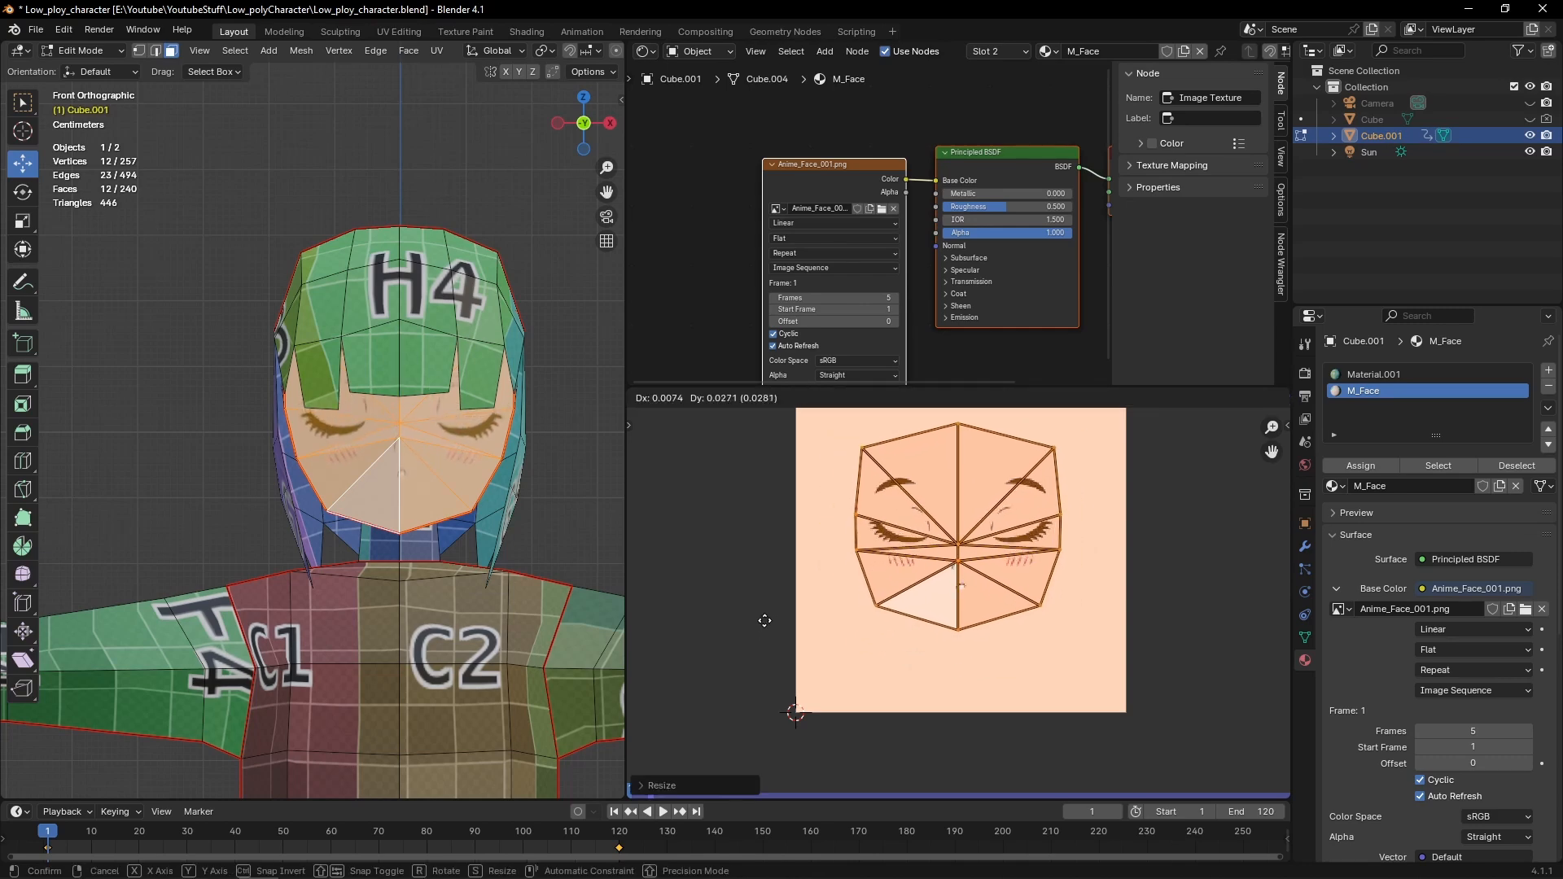
pyautogui.click(764, 616)
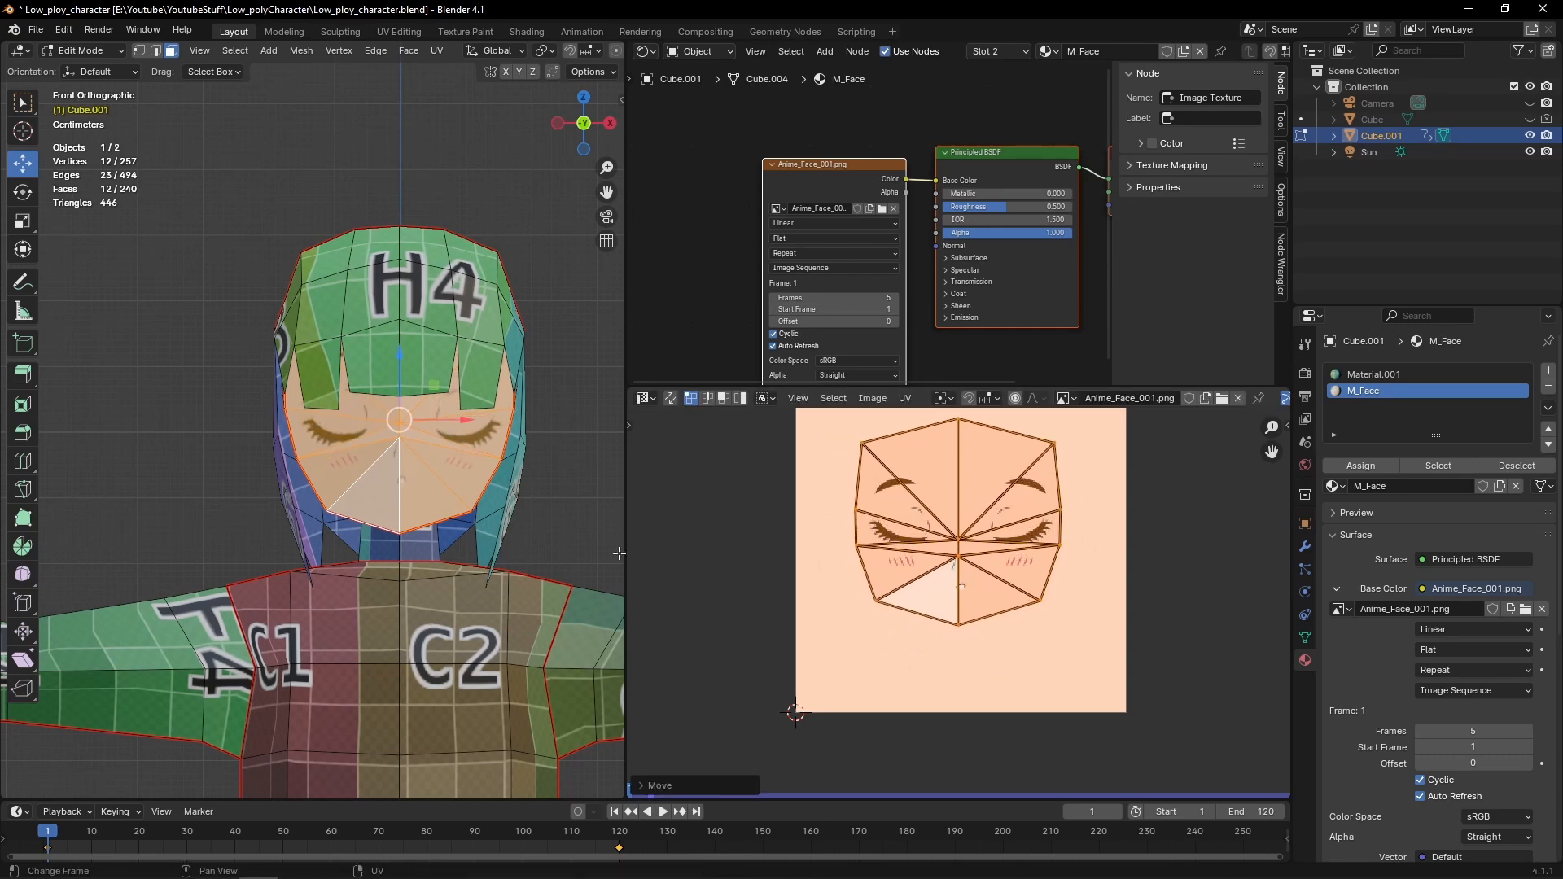
# Deselect the face polygons, return the character to Object Mode and look at it from the front
pyautogui.hotkey('alt', 'a')
pyautogui.moveTo(558, 505); pyautogui.dragTo(382, 472, button='middle')
pyautogui.press('Tab')
pyautogui.click(398, 466)
pyautogui.press('KP_1')
# Add an armature and move it beside the character's head, about 0.4 m along X and 1.97 m along Z
pyautogui.hotkey('shift', 'a')
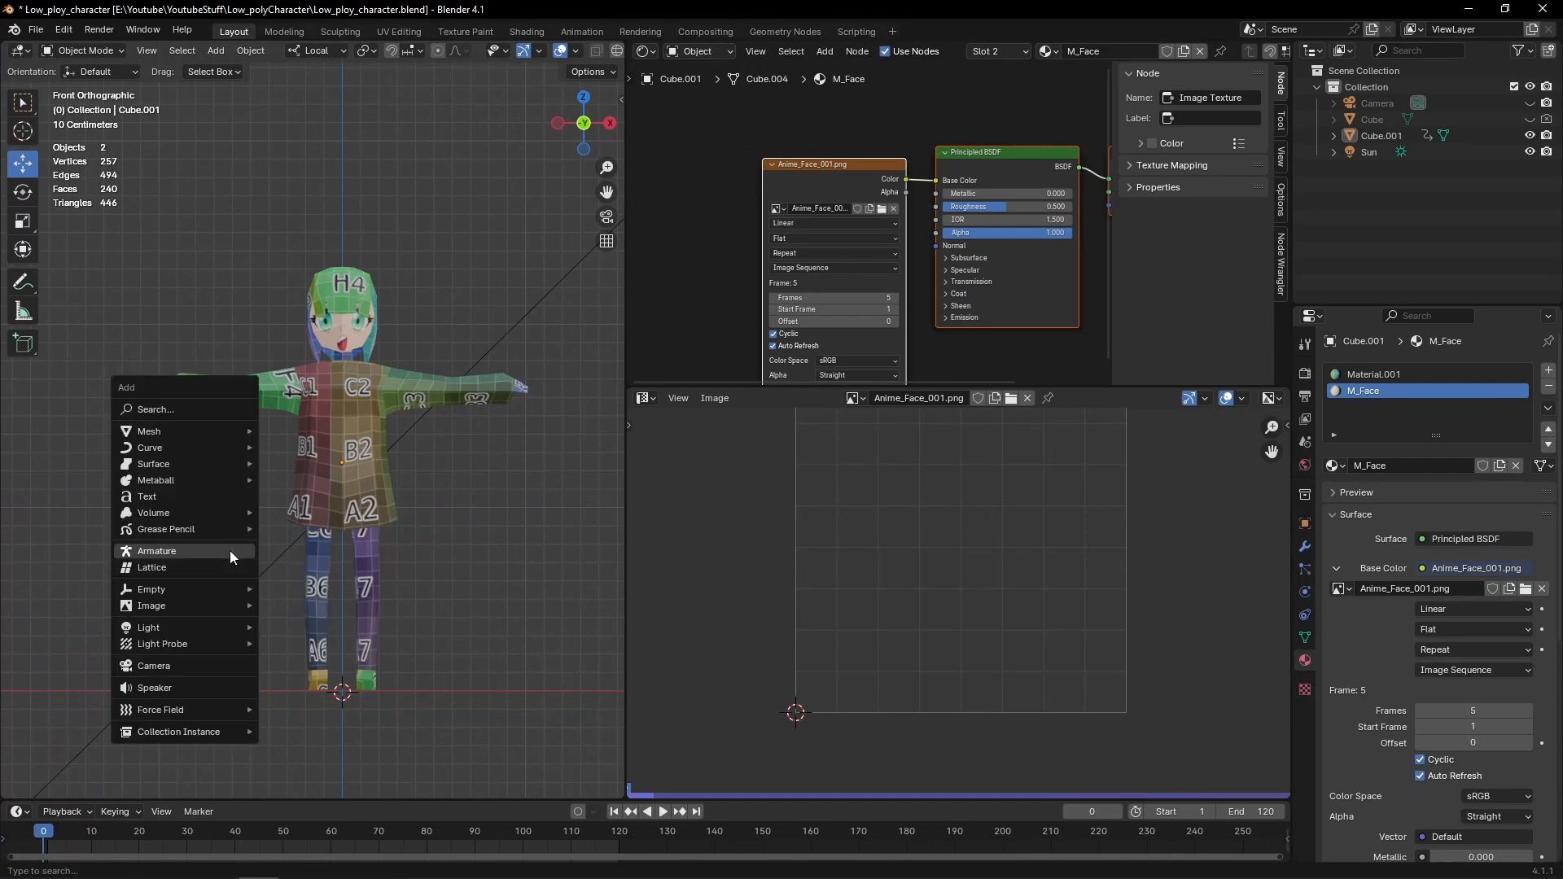
pyautogui.click(233, 551)
pyautogui.press('g')
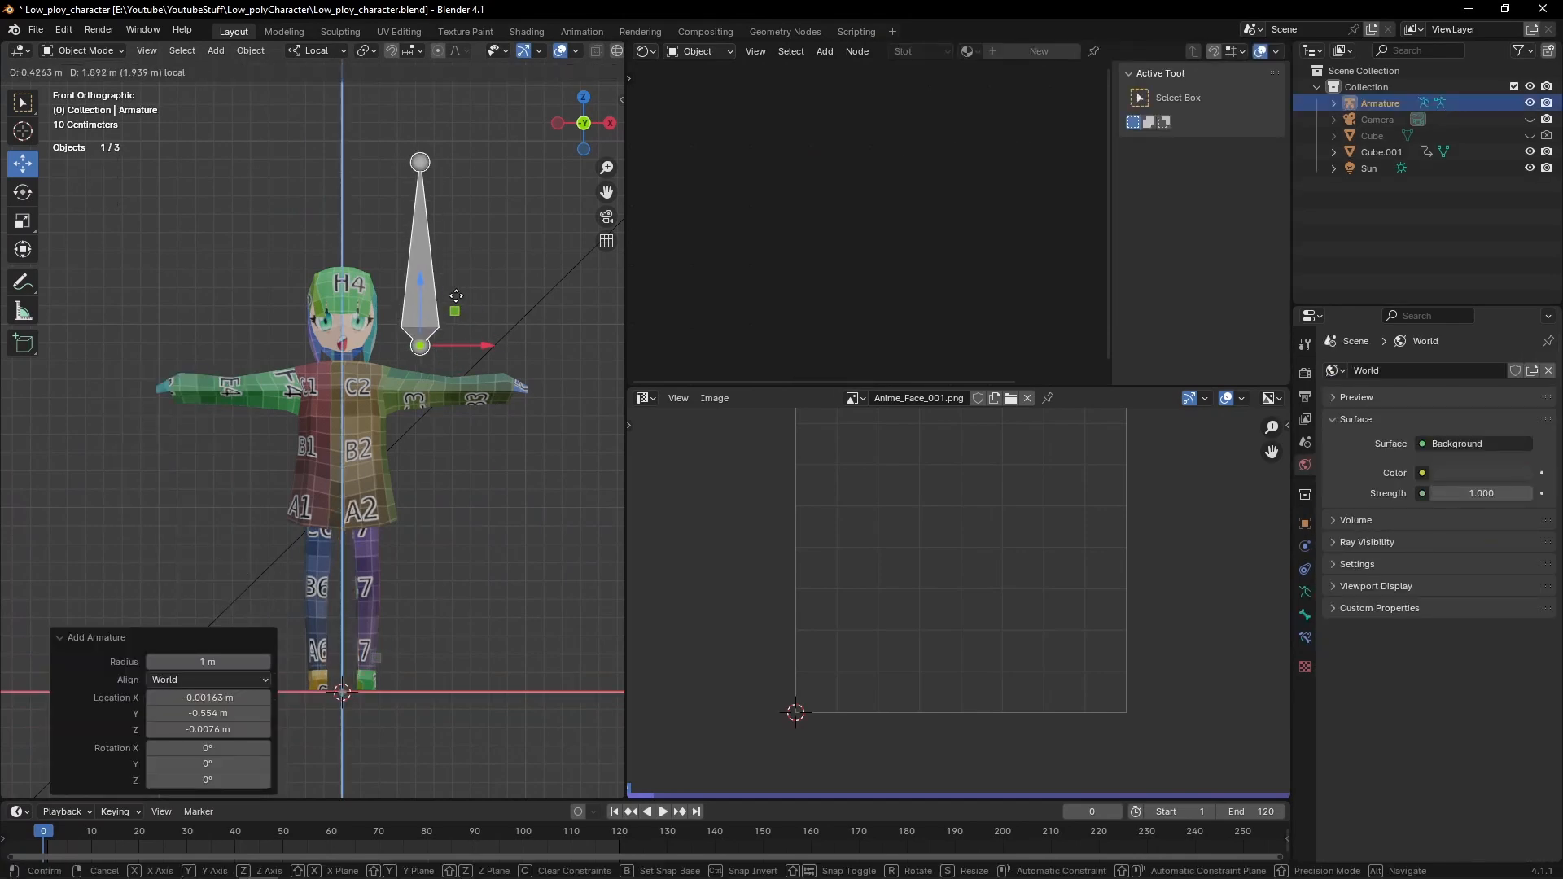
pyautogui.click(453, 281)
# Put the armature in Pose Mode, select its bone and set the transform orientation to Local
pyautogui.scroll(4, 358, 252)
pyautogui.keyDown('shift'); pyautogui.moveTo(359, 252); pyautogui.dragTo(311, 437, button='middle'); pyautogui.keyUp('shift')
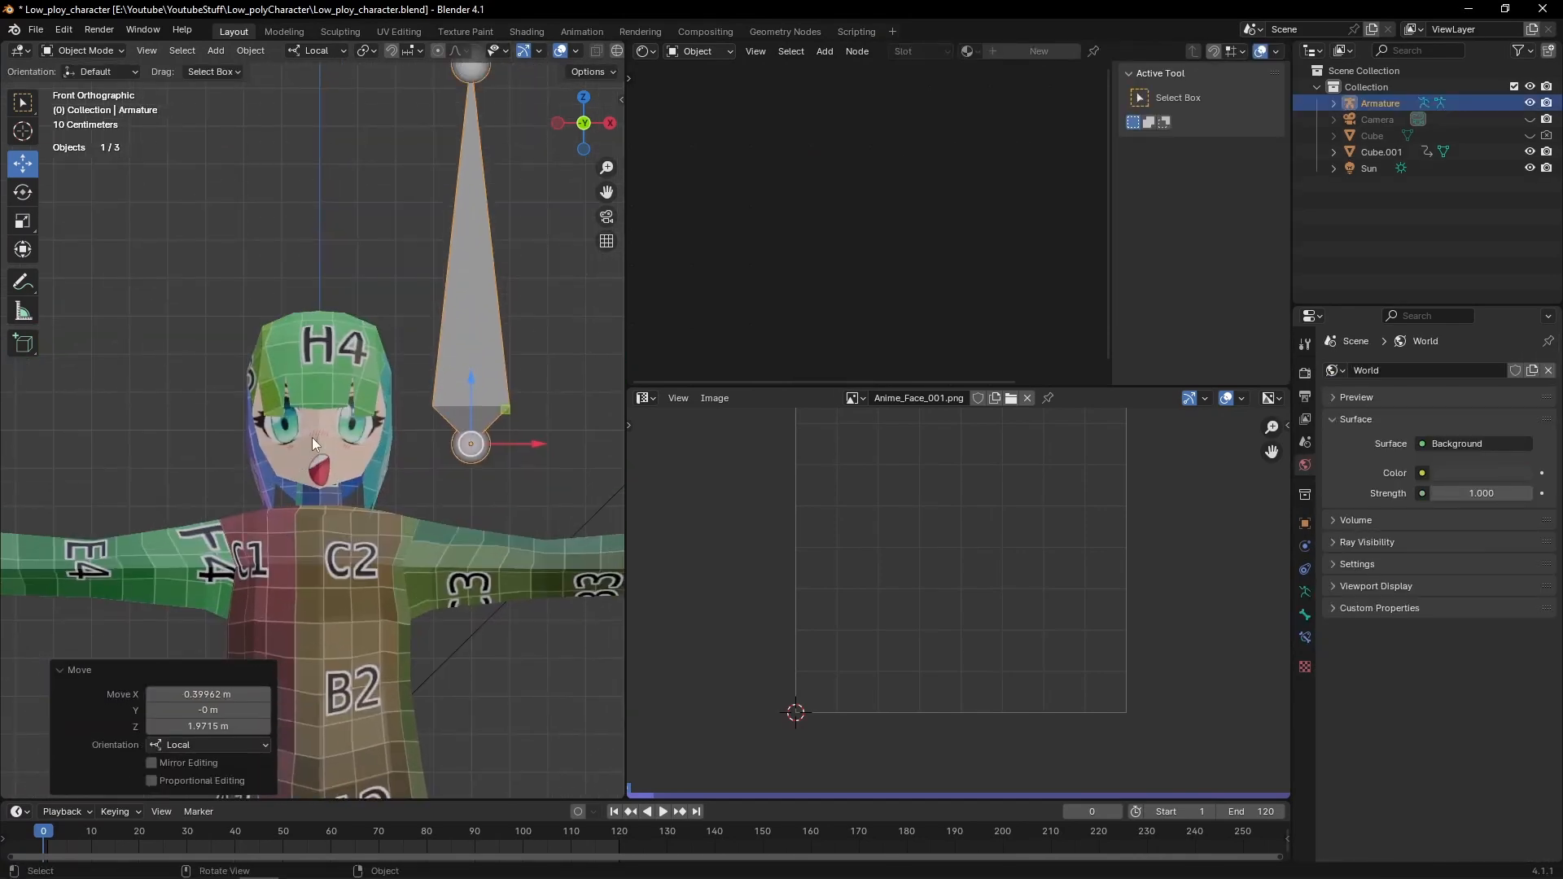
pyautogui.scroll(3, 334, 427)
pyautogui.click(98, 52)
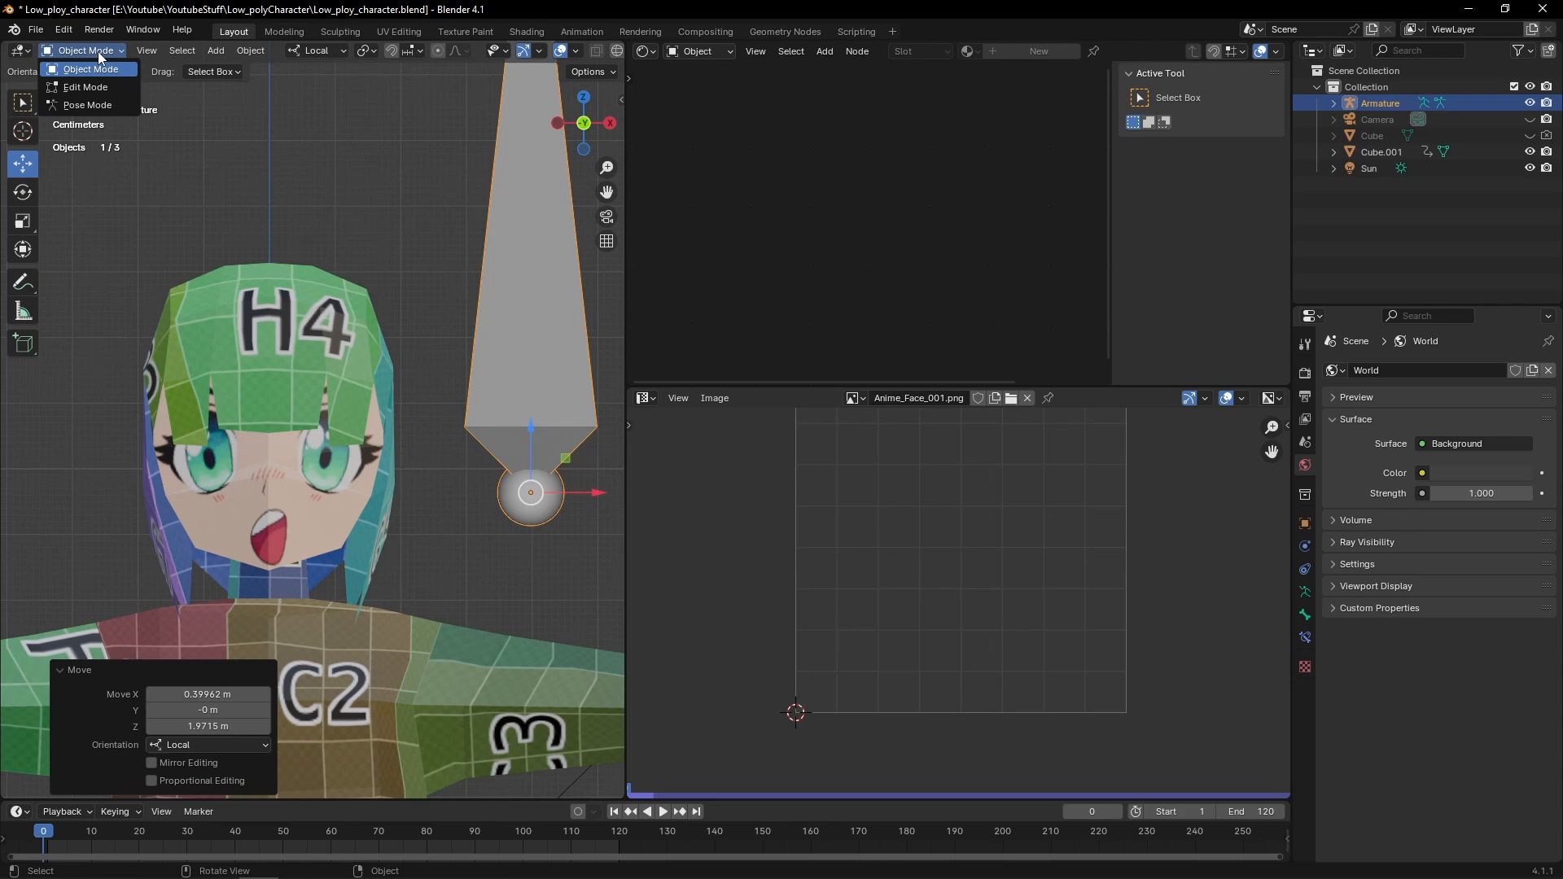
pyautogui.click(87, 105)
pyautogui.click(480, 309)
pyautogui.click(283, 50)
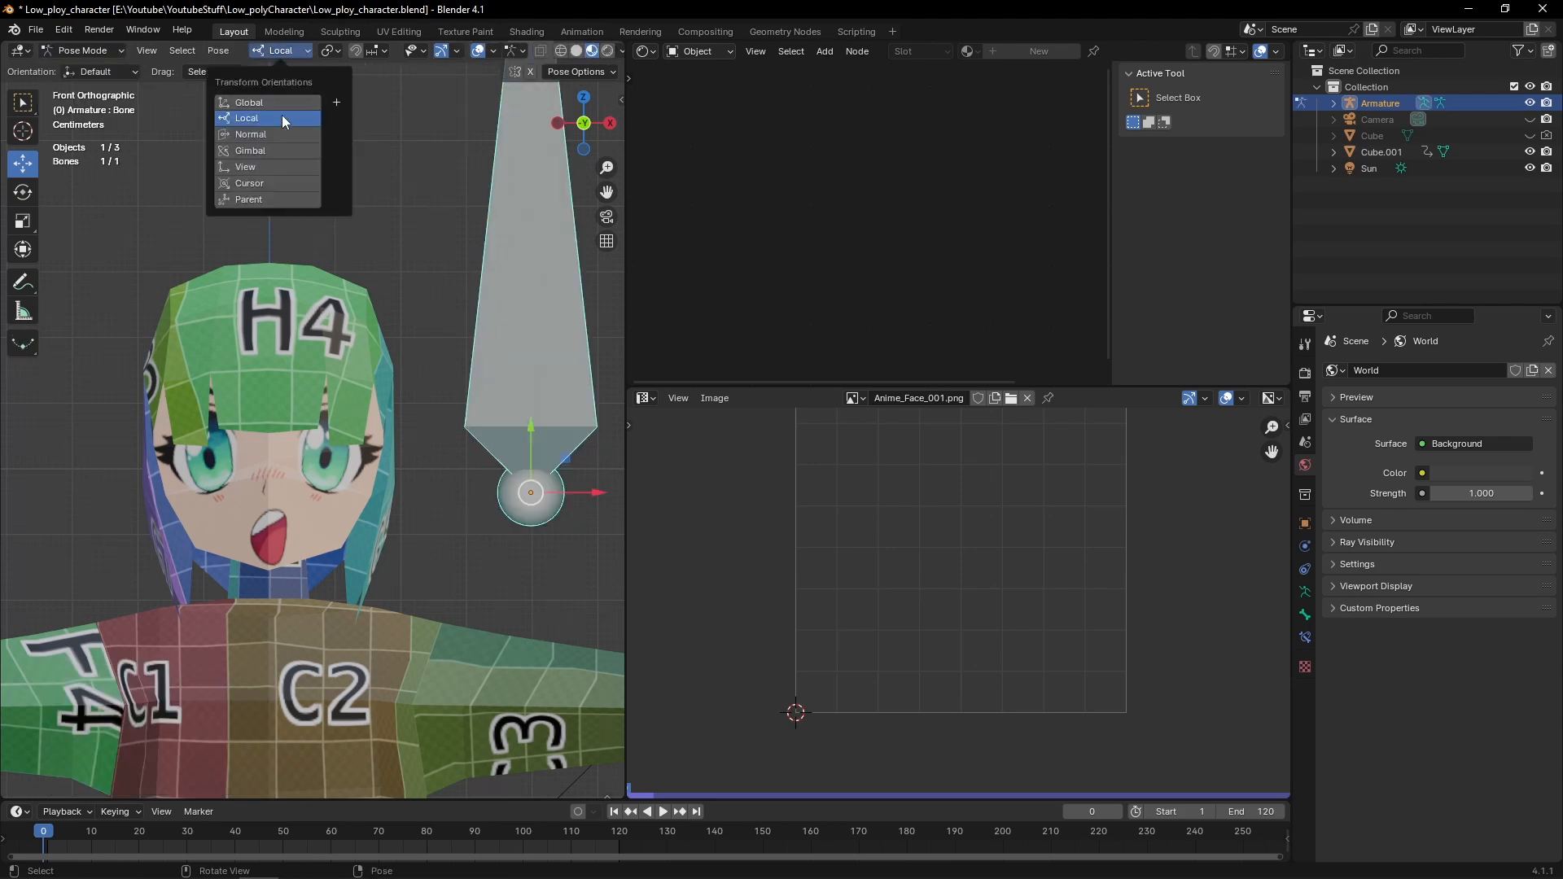
pyautogui.click(280, 119)
# Show the bone's transform values and copy its Y location as a new driver
pyautogui.press('n')
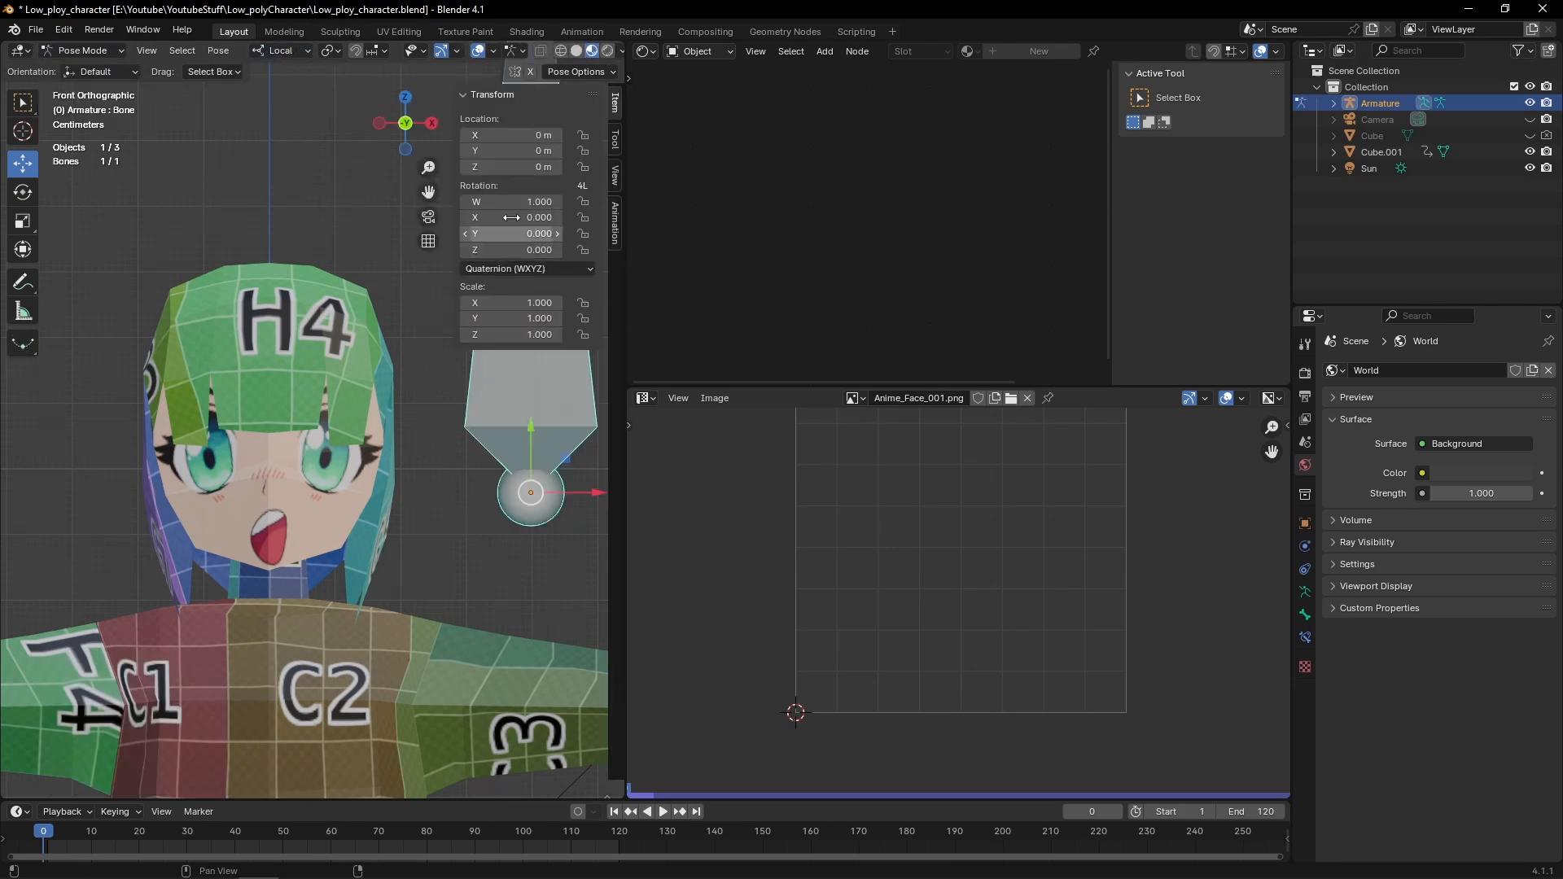
pyautogui.rightClick(513, 151)
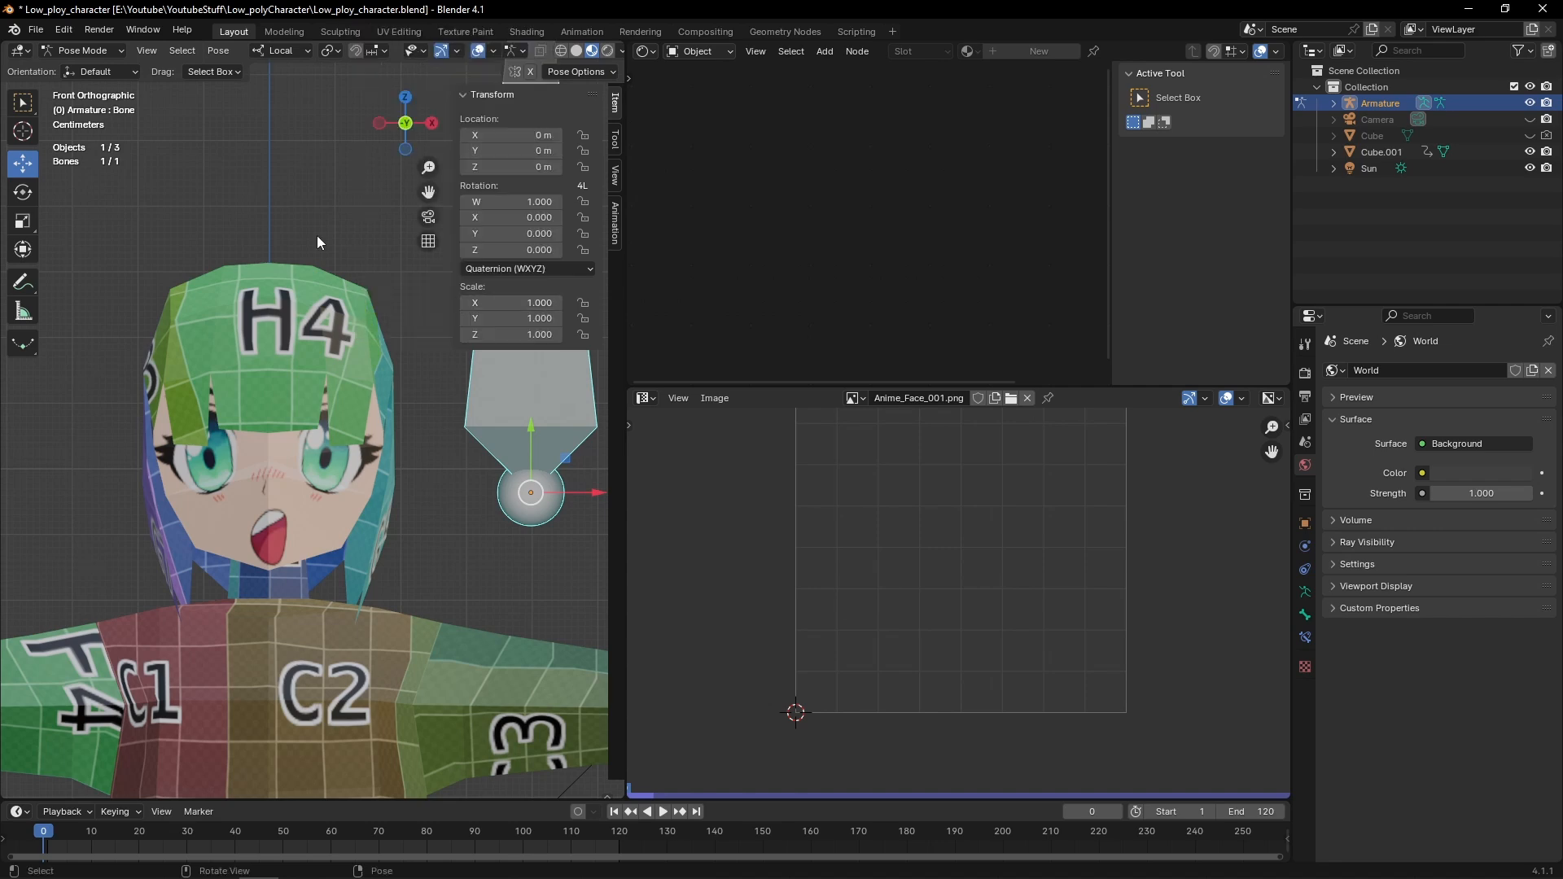
pyautogui.click(309, 360)
# Return to Object Mode, select the character and paste the copied driver onto the face image texture's Offset
pyautogui.click(76, 58)
pyautogui.click(87, 69)
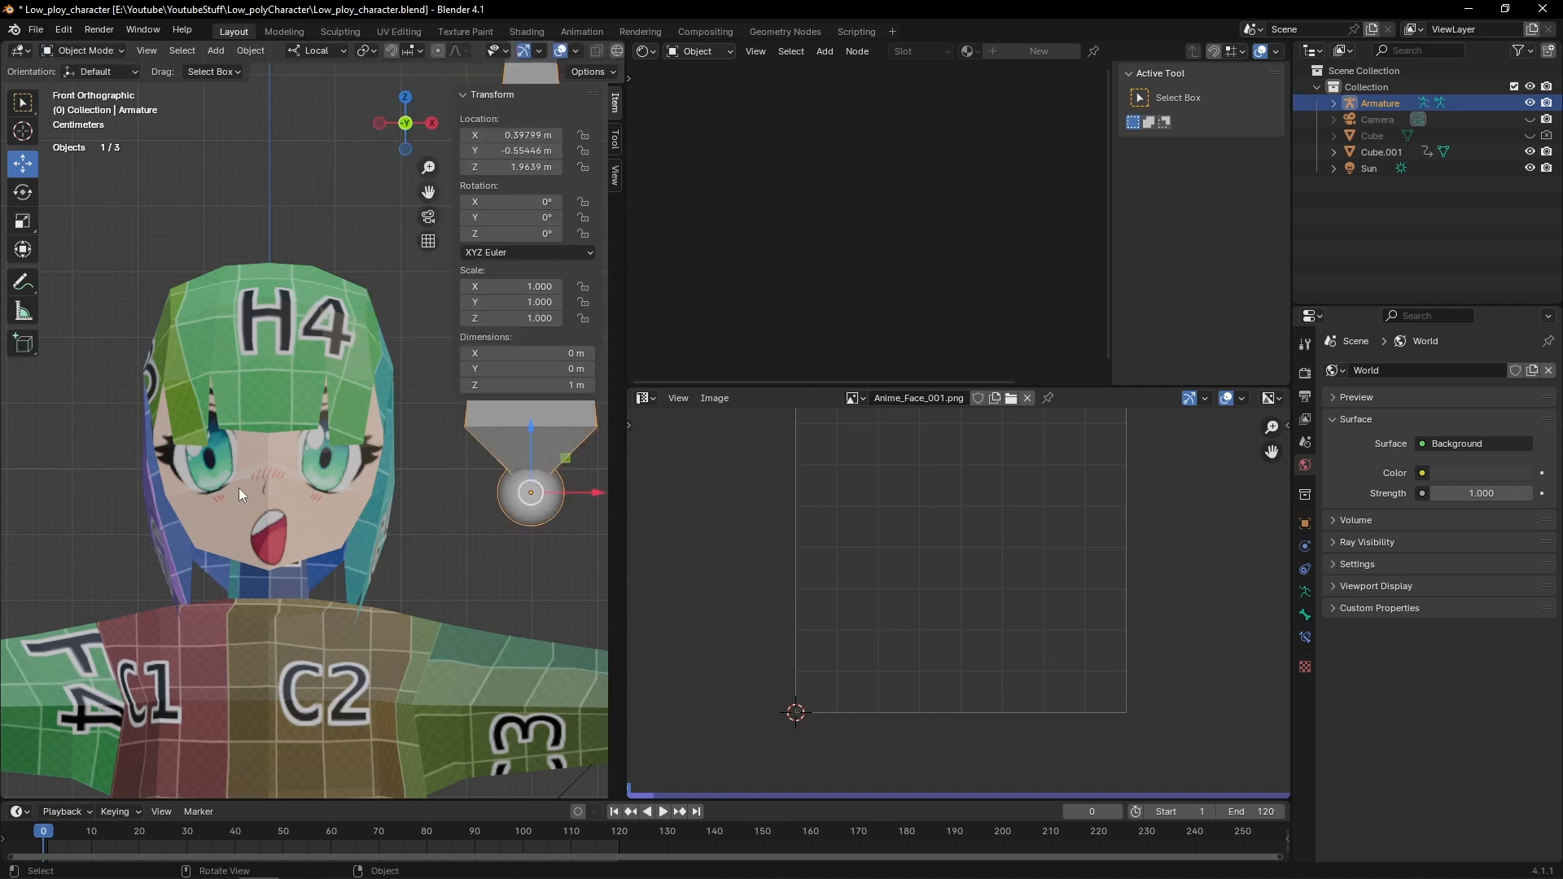
pyautogui.click(238, 487)
pyautogui.rightClick(806, 323)
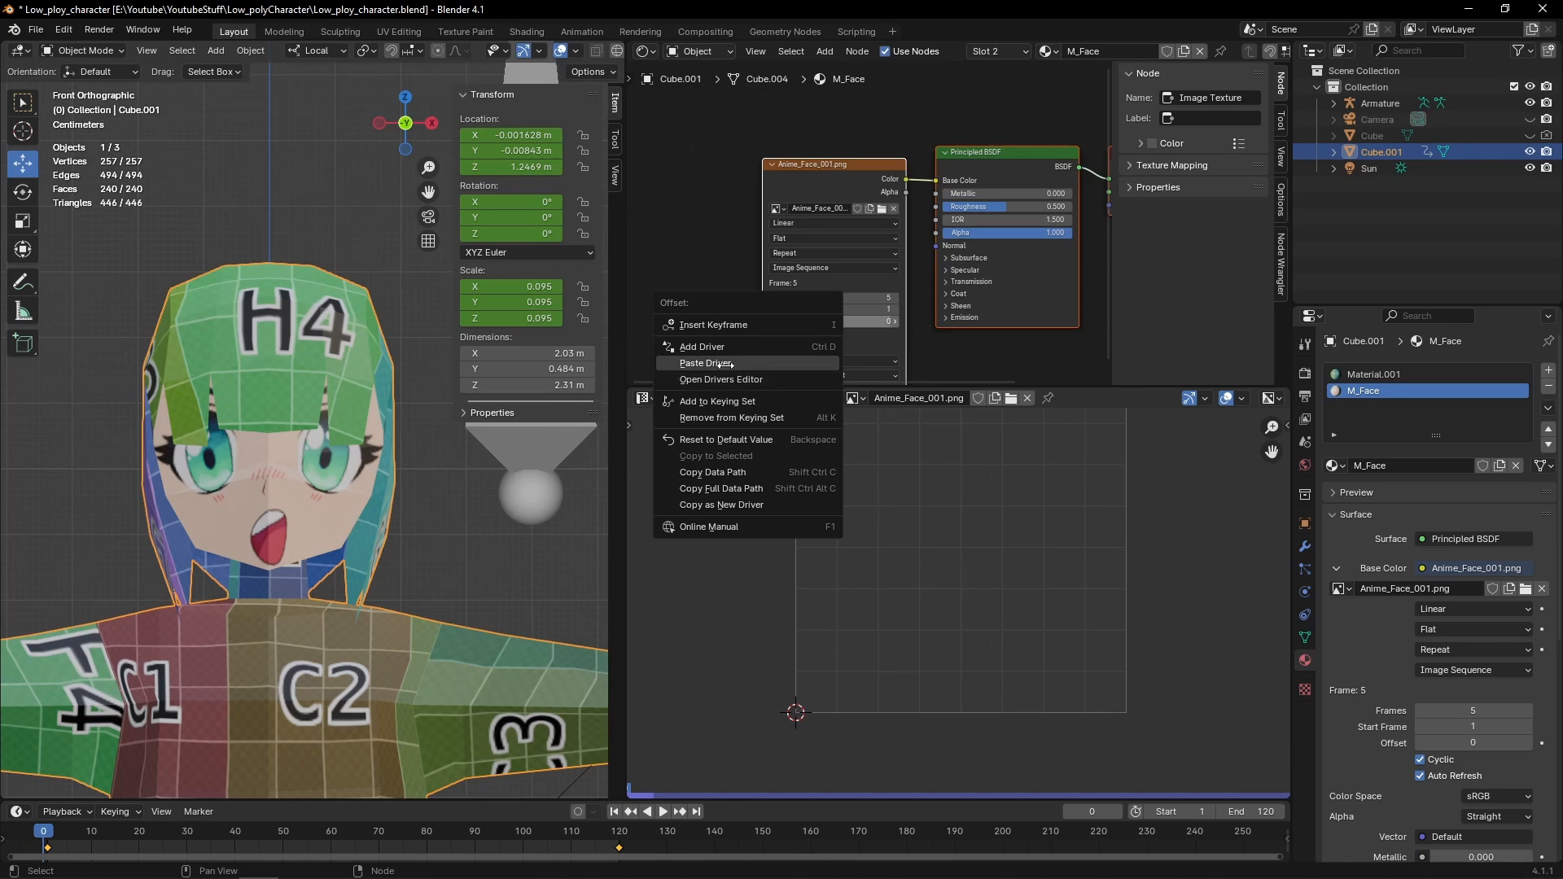
pyautogui.click(724, 364)
# Put the armature in Pose Mode and try moving its bone along its local Y axis to test the face driver
pyautogui.scroll(-2, 387, 444)
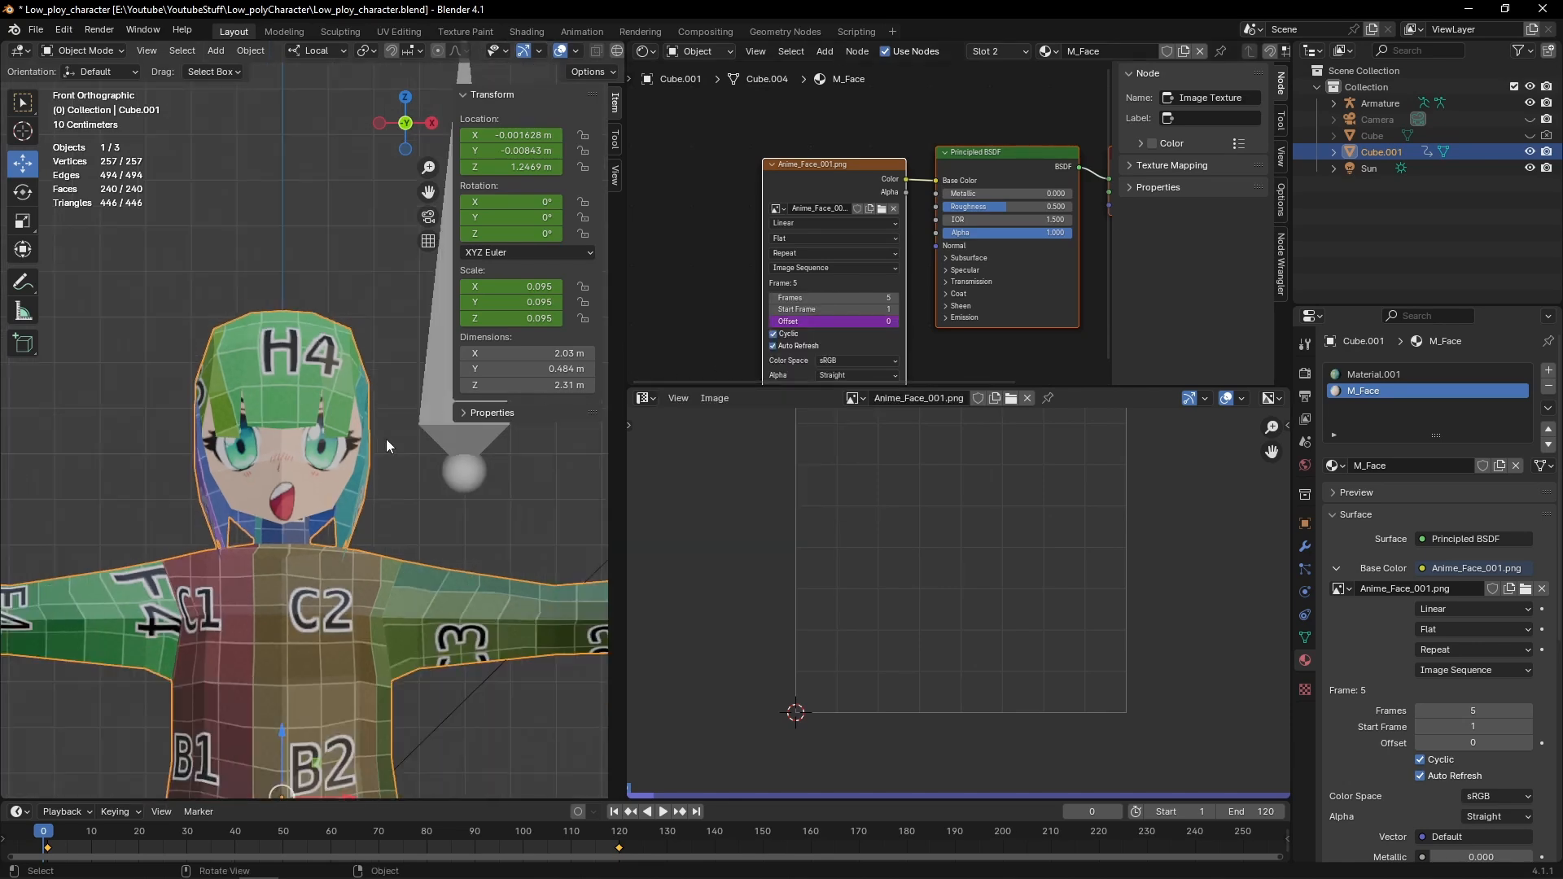
pyautogui.keyDown('shift'); pyautogui.moveTo(383, 439); pyautogui.dragTo(343, 432, button='middle'); pyautogui.keyUp('shift')
pyautogui.click(312, 254)
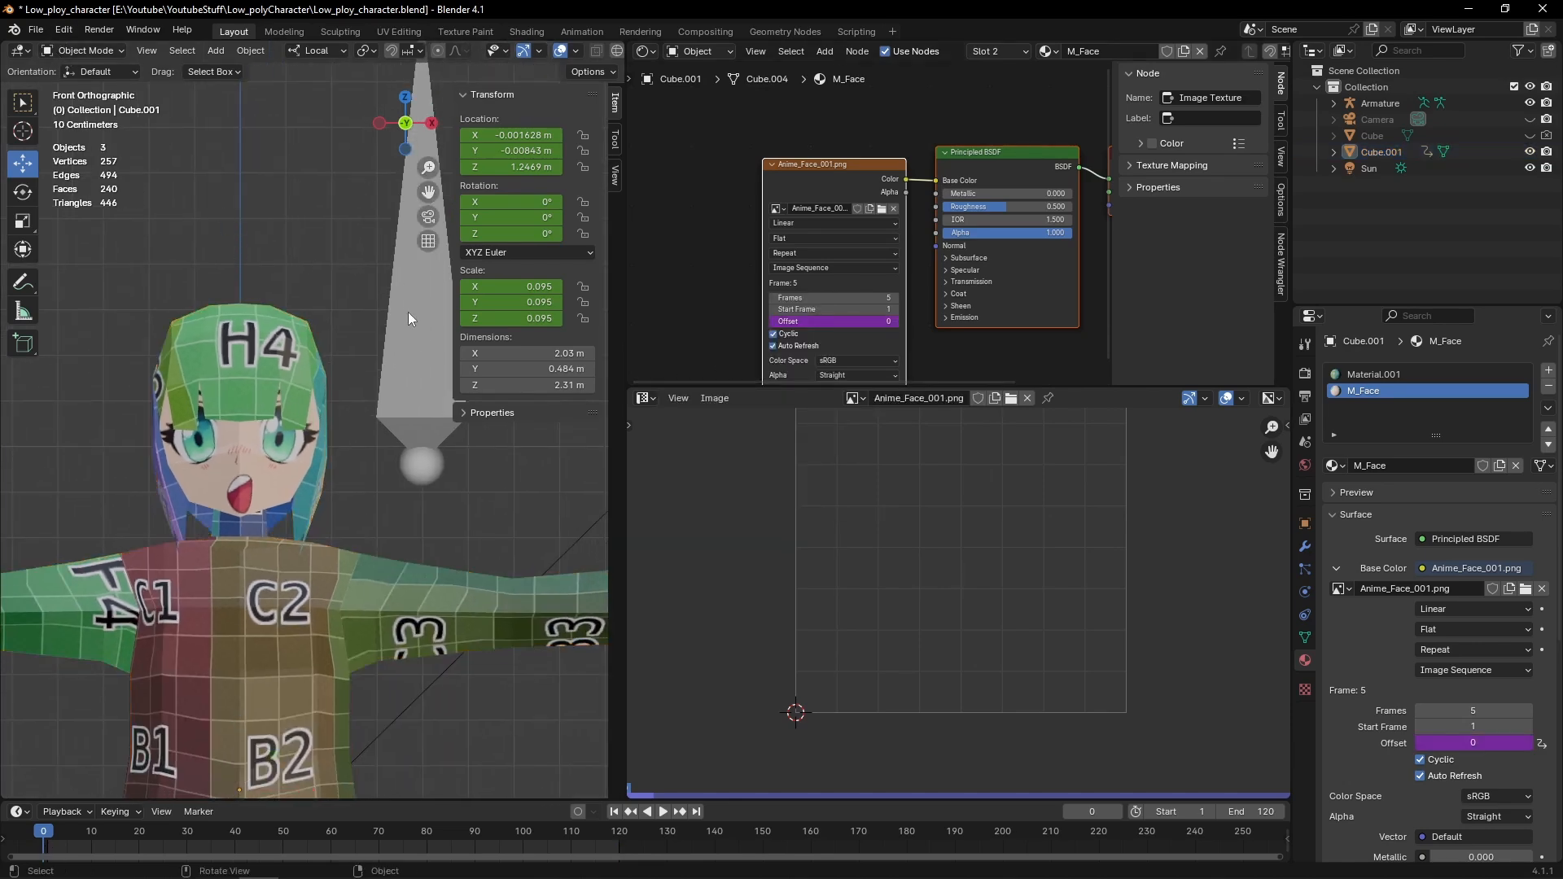
pyautogui.click(411, 316)
pyautogui.click(61, 50)
pyautogui.click(87, 105)
pyautogui.scroll(-1, 419, 342)
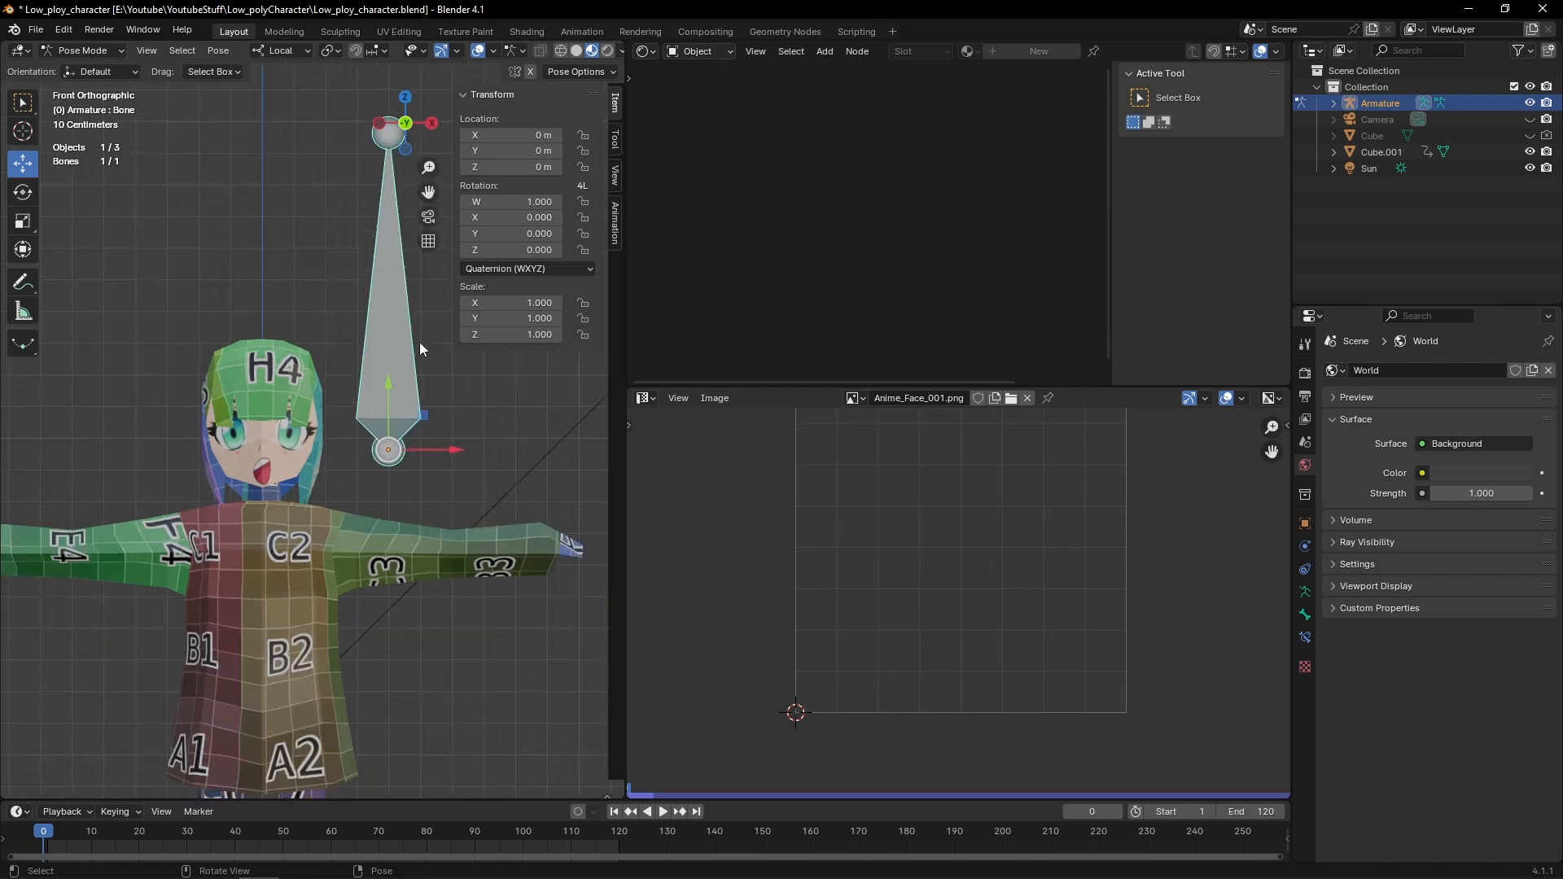
pyautogui.press('g')
pyautogui.press('y')
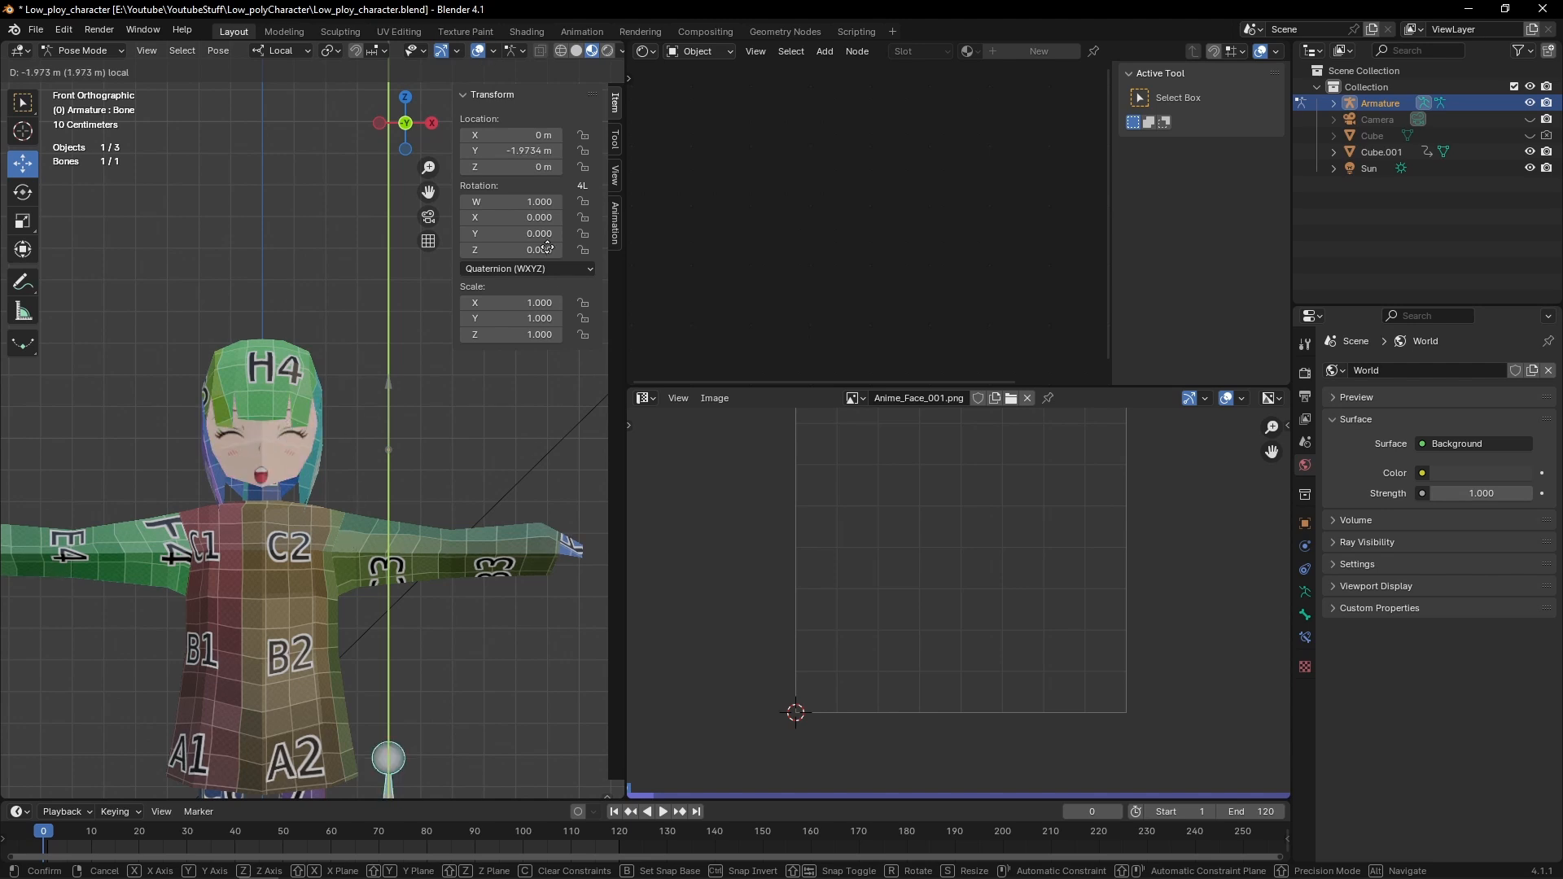
pyautogui.moveTo(546, 351); pyautogui.dragTo(546, 366)
# In Edit Mode, shorten the bone to about 0.147 m by moving its tail straight down
pyautogui.press('Tab')
pyautogui.keyDown('shift'); pyautogui.moveTo(357, 130); pyautogui.dragTo(300, 171, button='middle'); pyautogui.keyUp('shift')
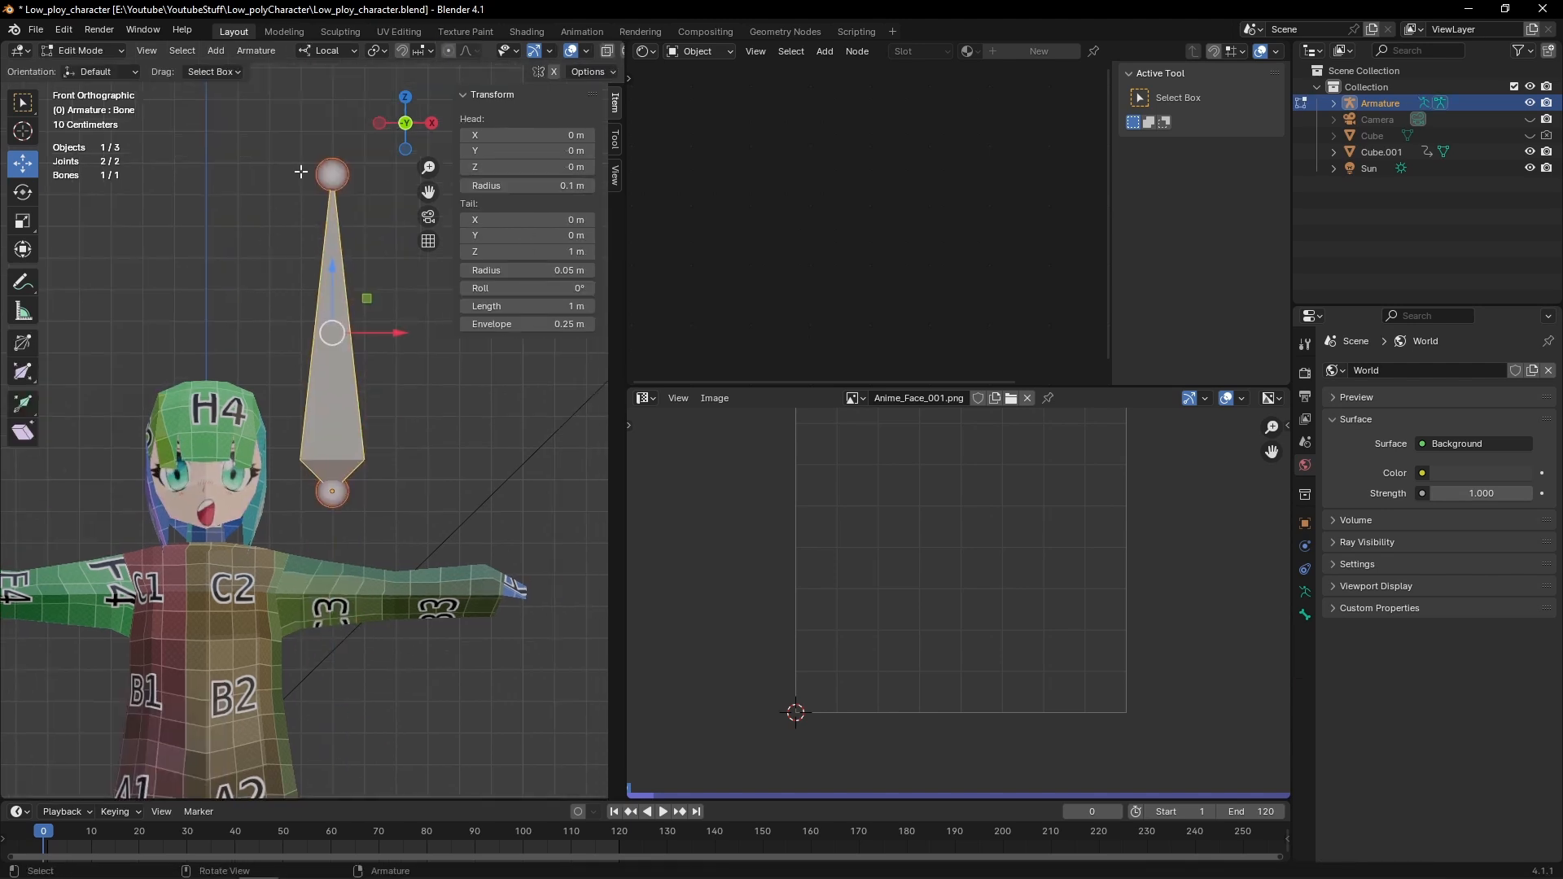
pyautogui.click(322, 198)
pyautogui.moveTo(334, 141); pyautogui.dragTo(308, 376)
# Return the armature to Object Mode and raise it by about 0.226 m along Z
pyautogui.click(82, 51)
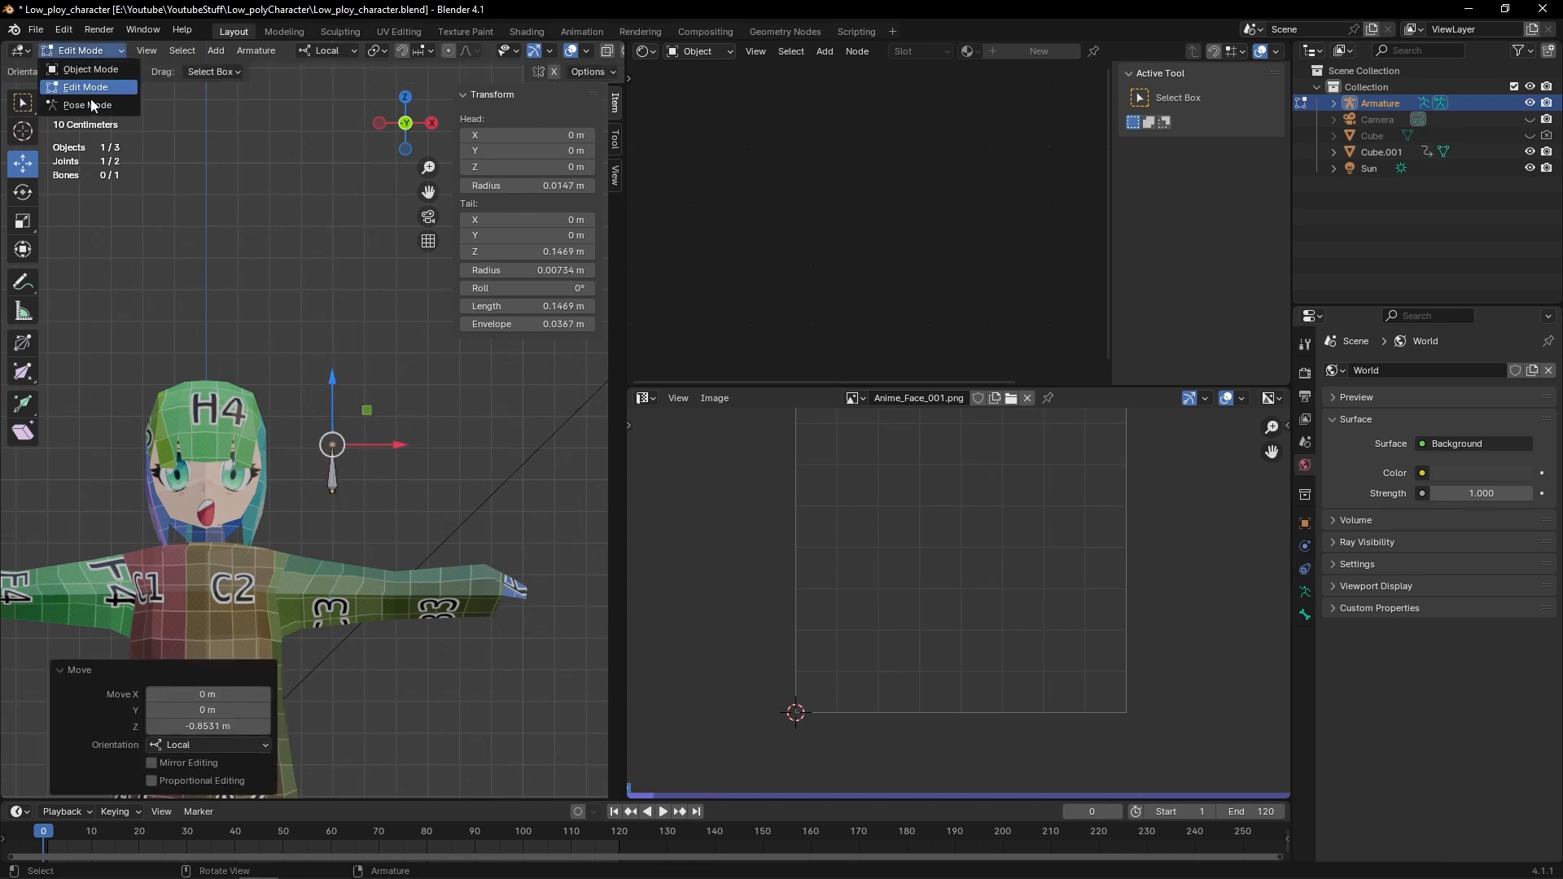
pyautogui.click(81, 69)
pyautogui.moveTo(334, 432); pyautogui.dragTo(333, 351)
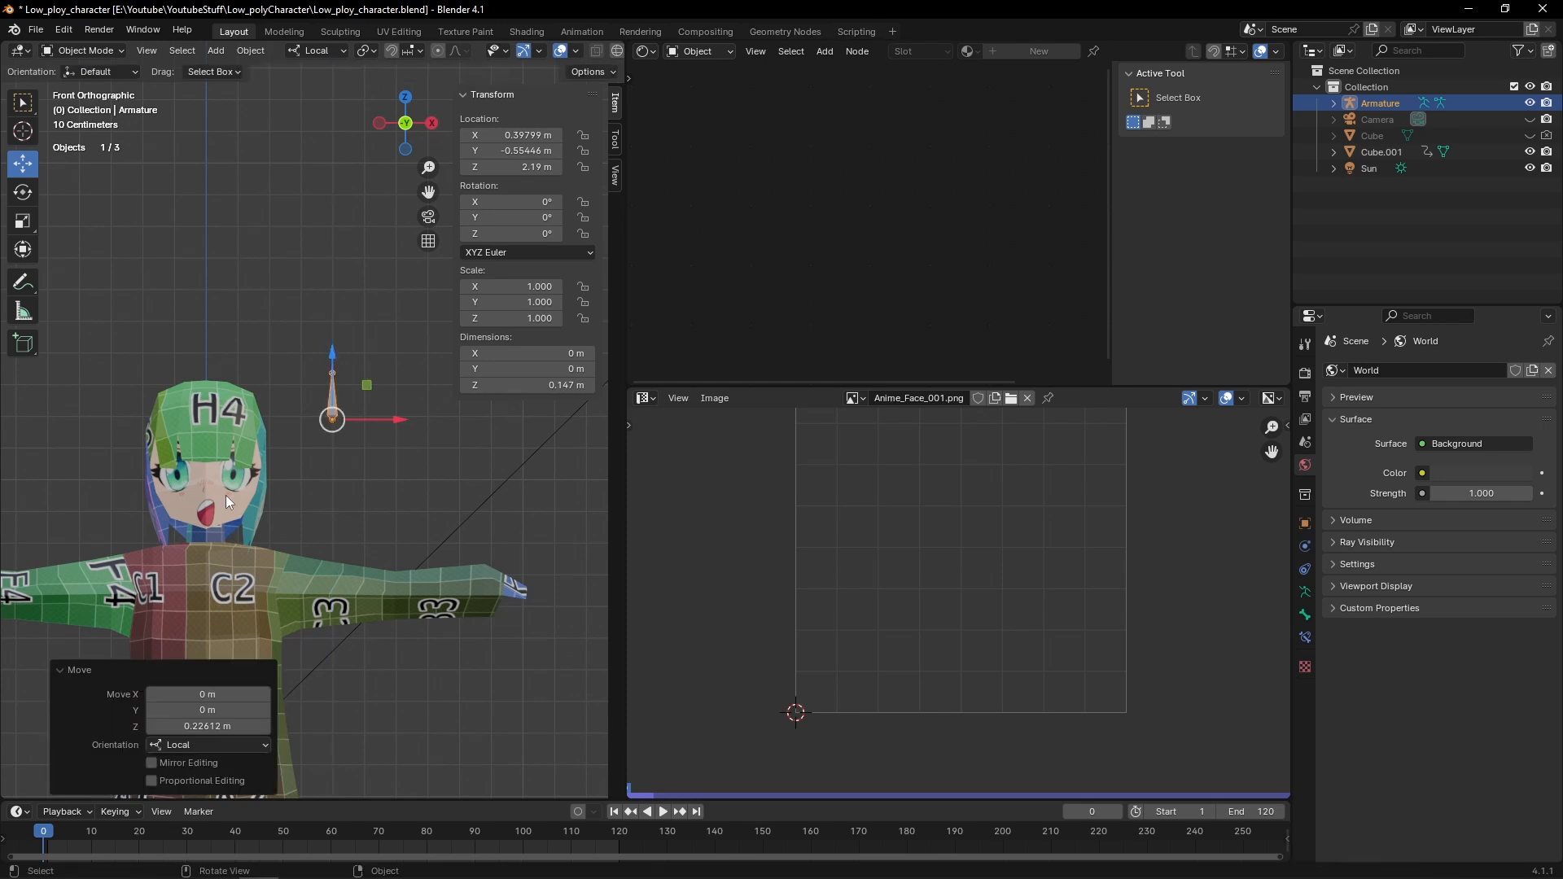
# Select the character and change the image texture's Offset driver type to Scripted Expression
pyautogui.click(229, 489)
pyautogui.rightClick(837, 323)
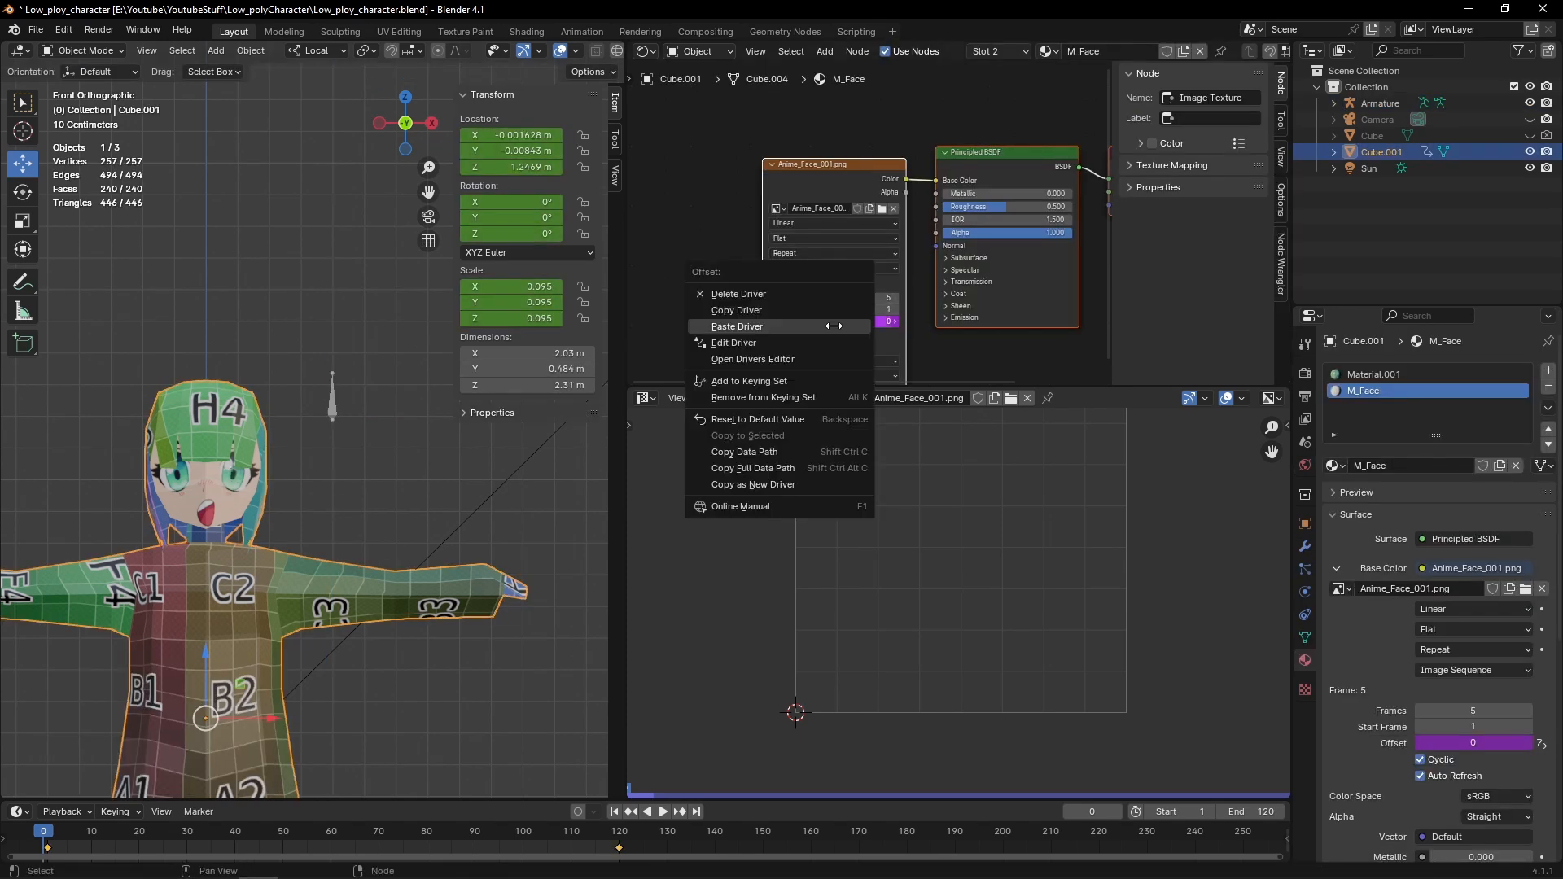
pyautogui.click(810, 342)
pyautogui.click(778, 360)
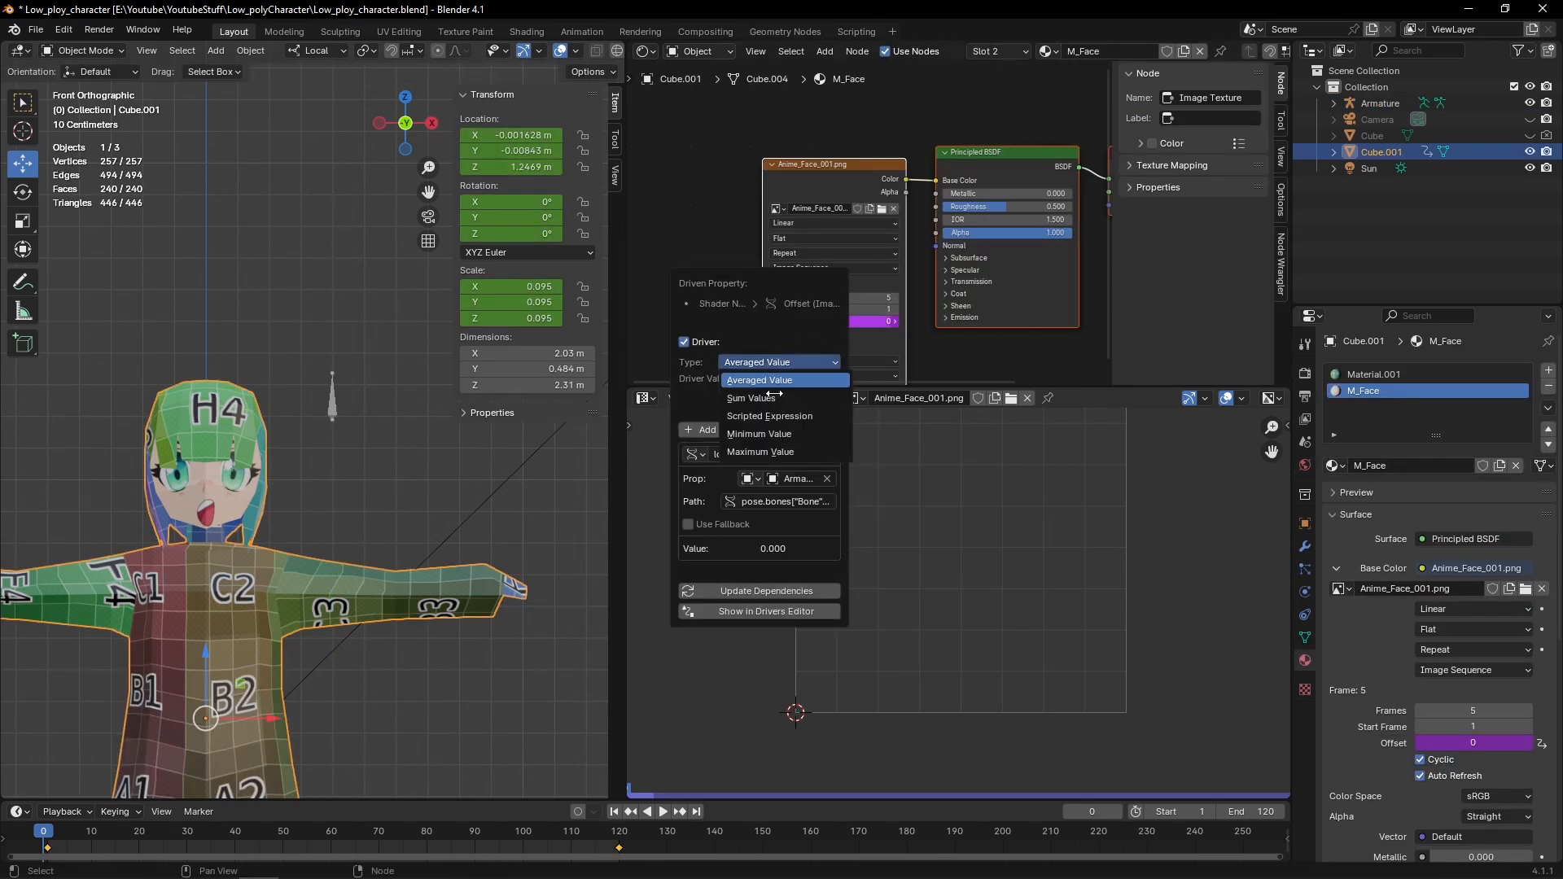
pyautogui.click(771, 417)
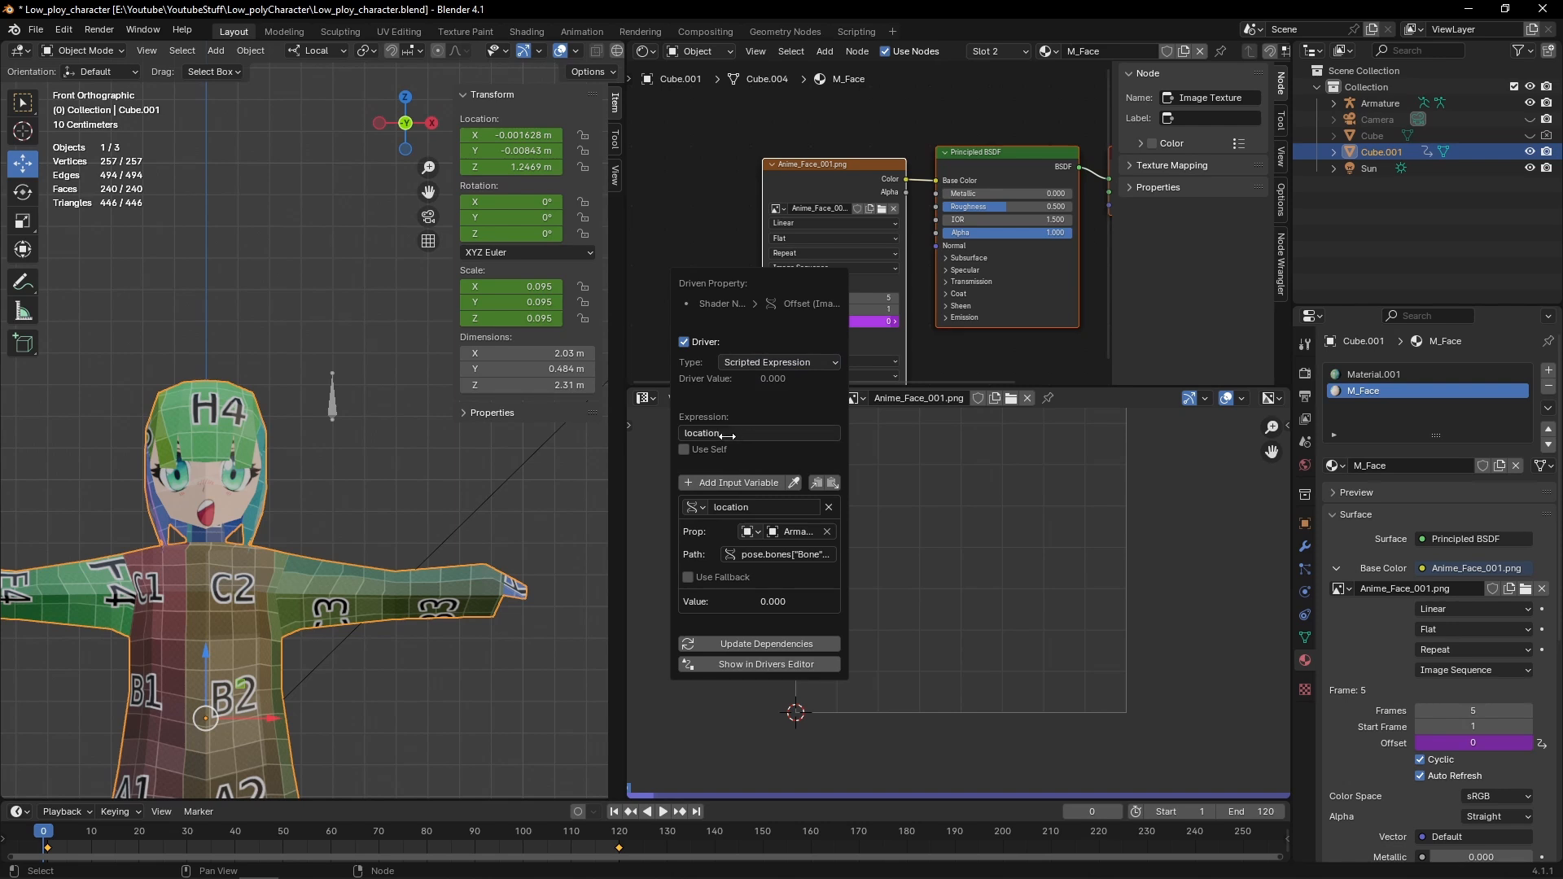
# Reopen the Offset driver for editing and rename its location input variable to eye
pyautogui.rightClick(804, 323)
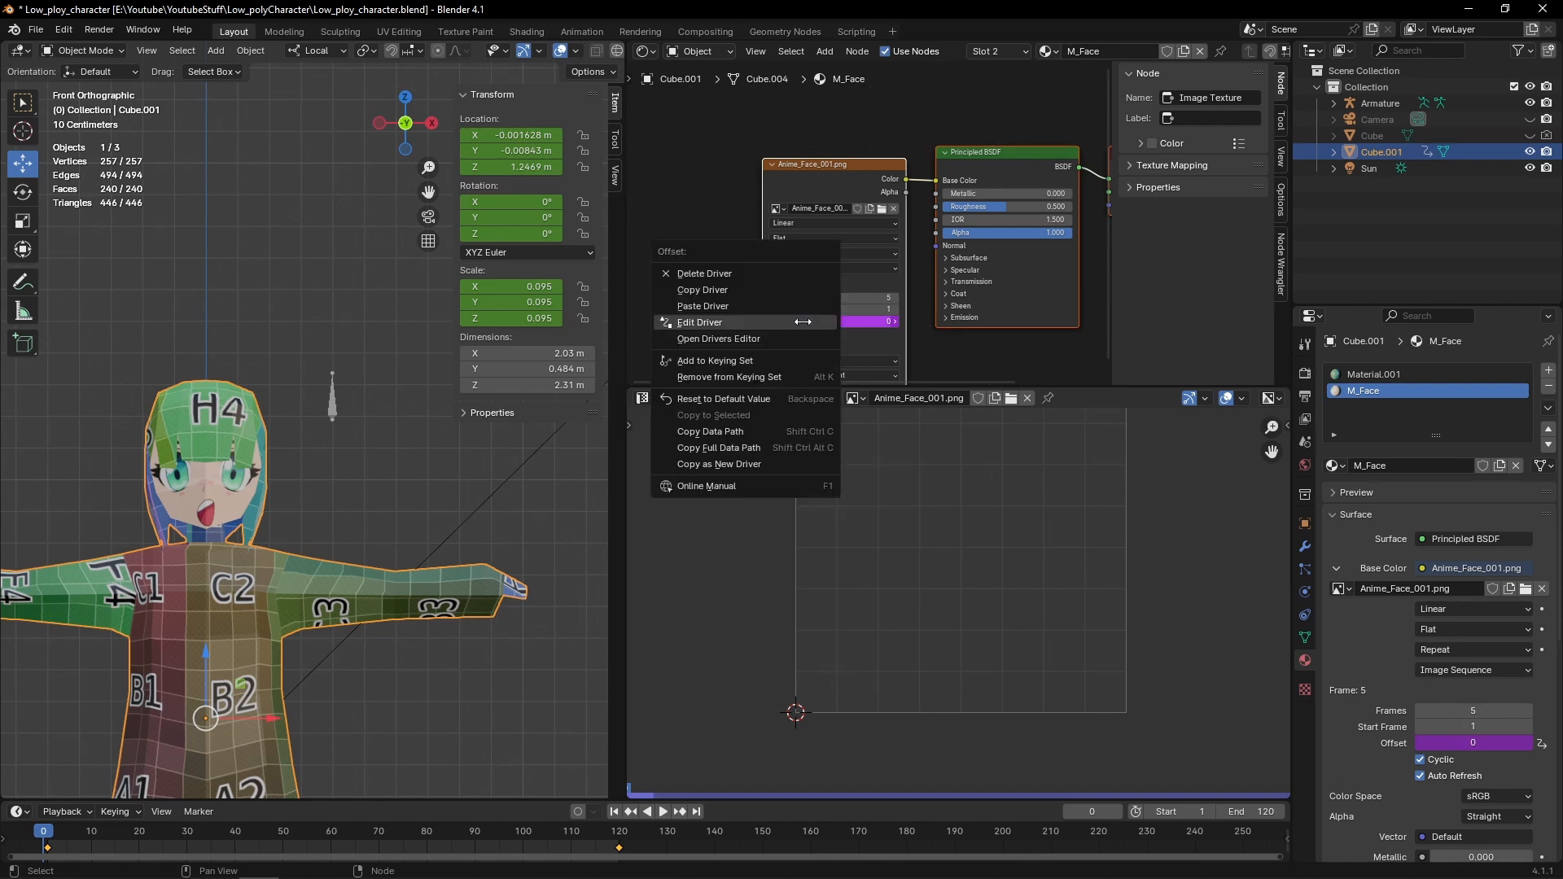
pyautogui.click(789, 323)
pyautogui.click(747, 507)
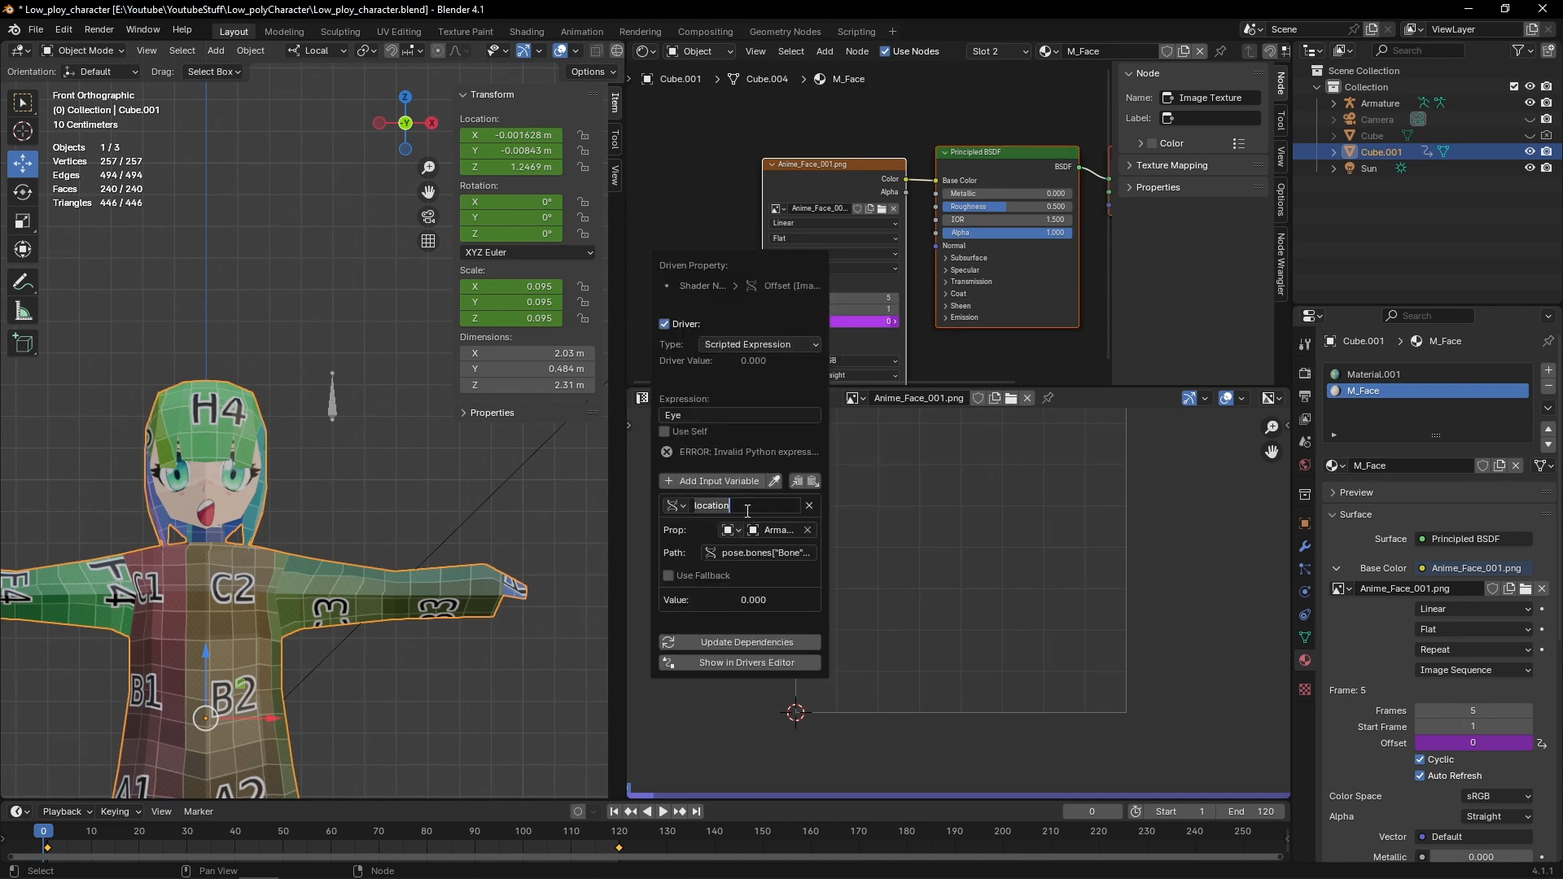
pyautogui.press('BackSpace')
pyautogui.write('eye')
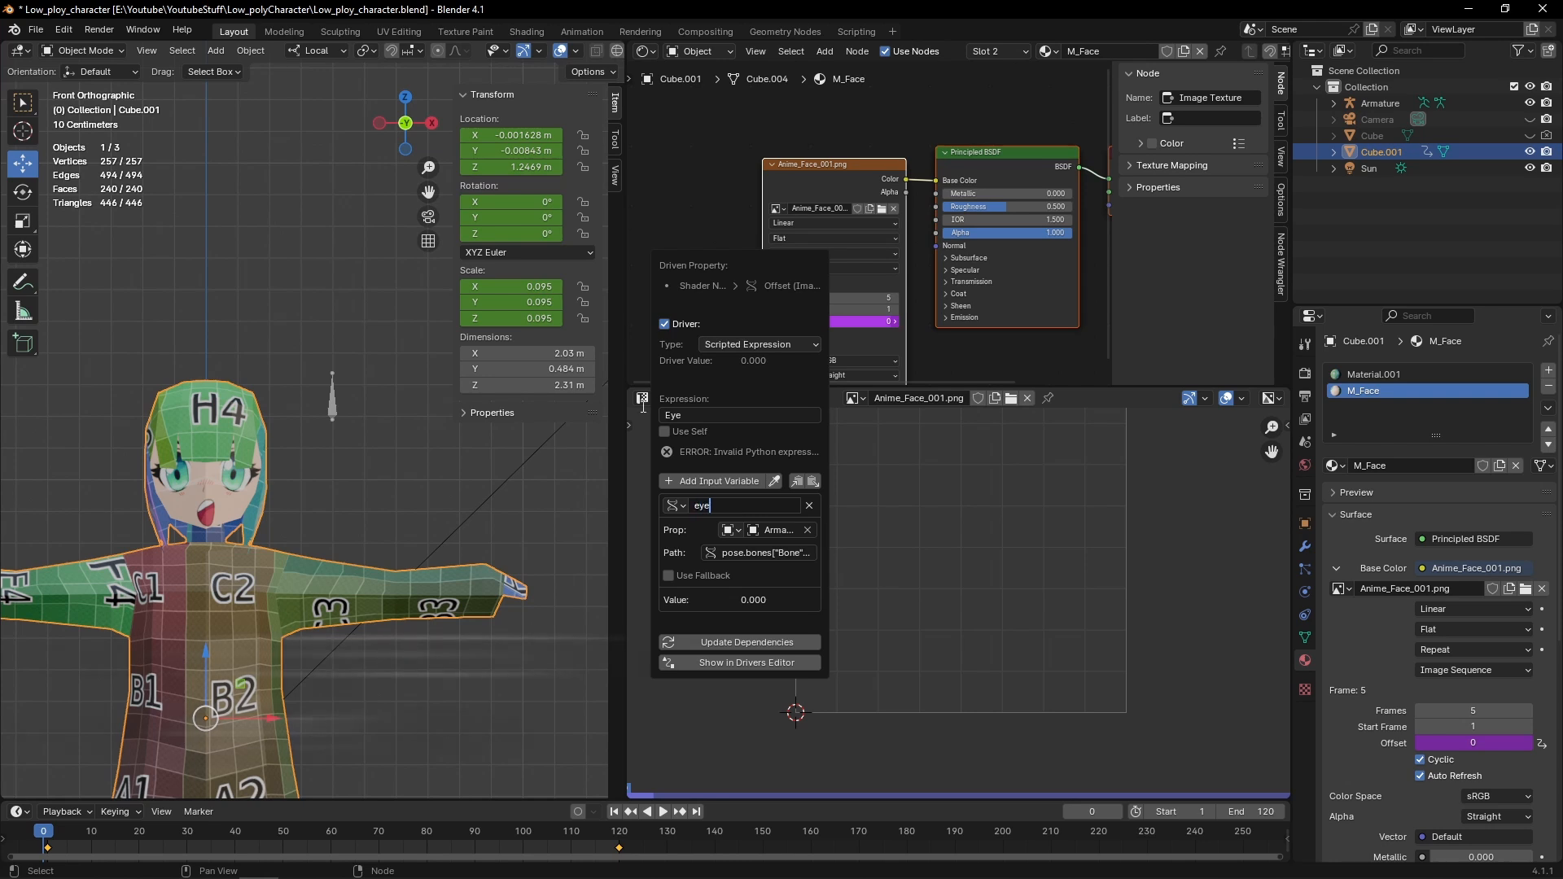
# Set the Offset driver's expression to (eye*10)
pyautogui.click(688, 416)
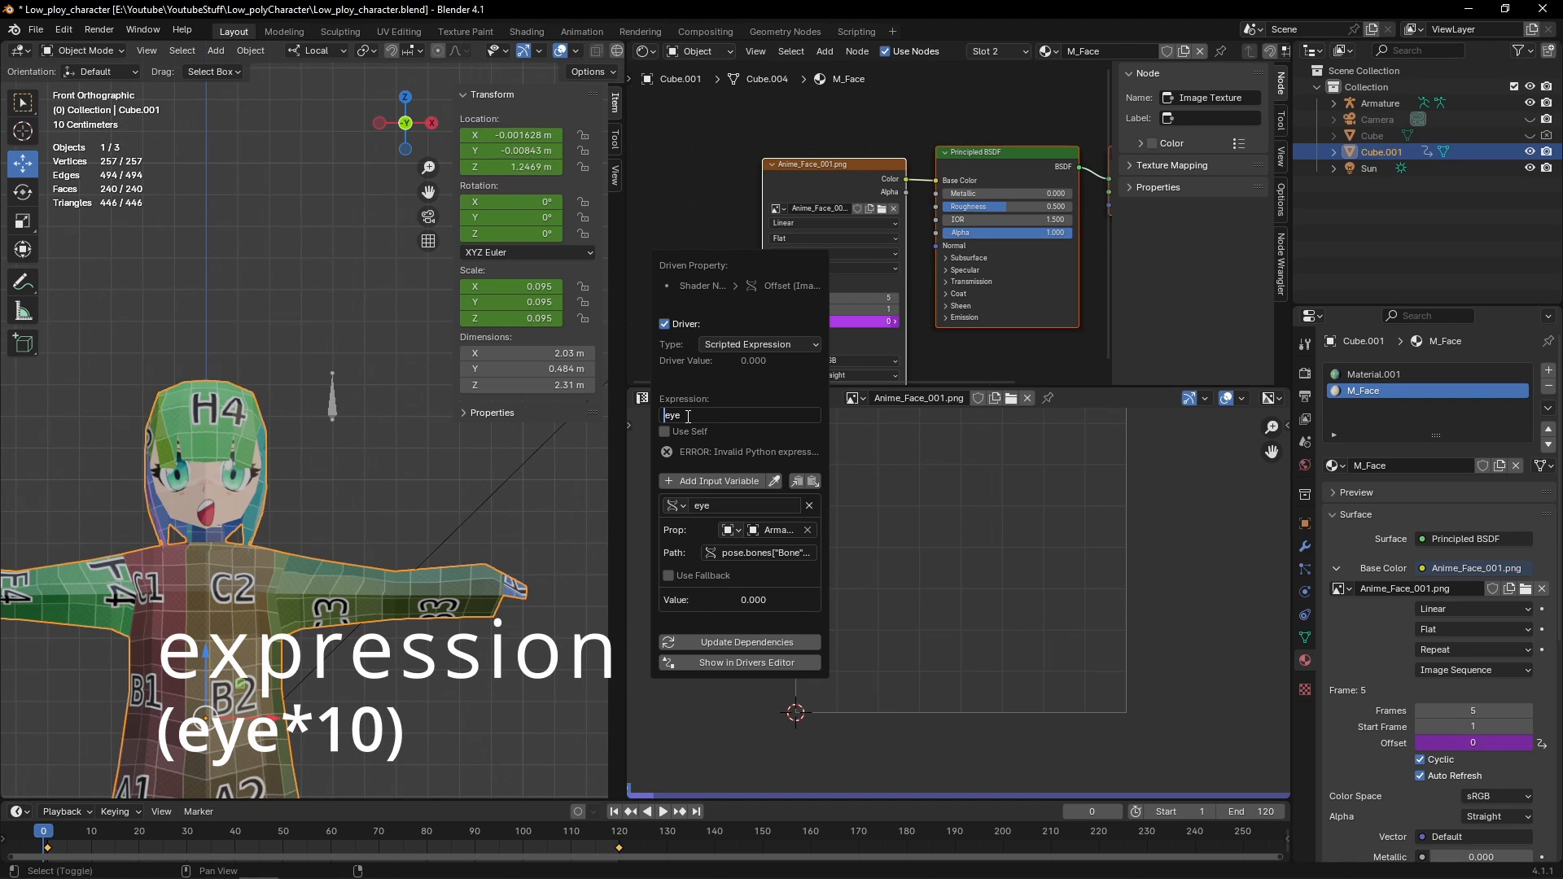
pyautogui.write('(eye*10)')
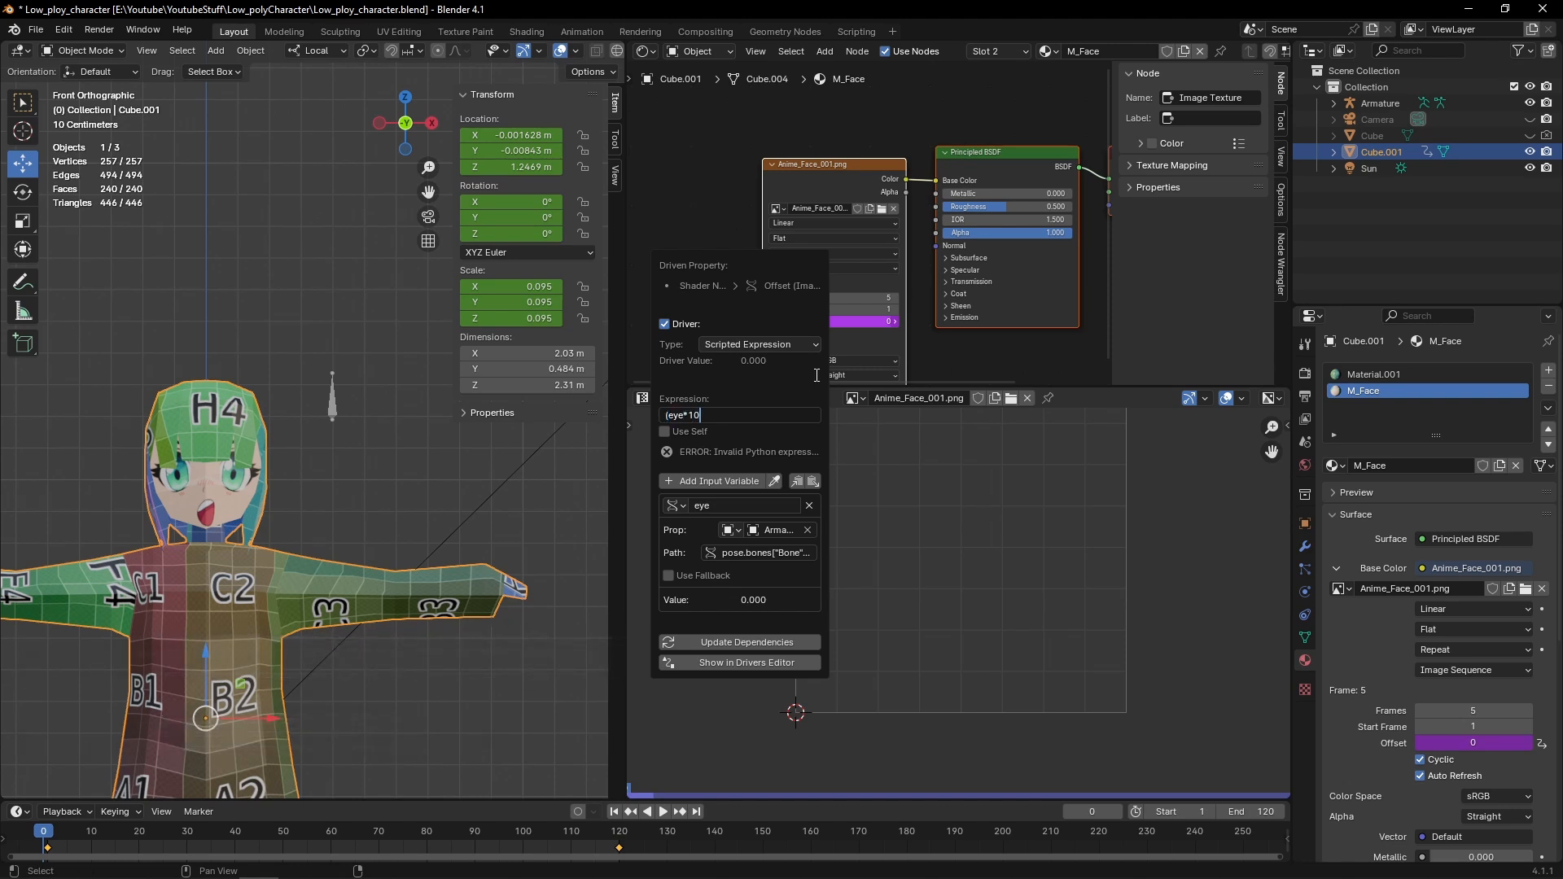
pyautogui.write(')')
pyautogui.press('Return')
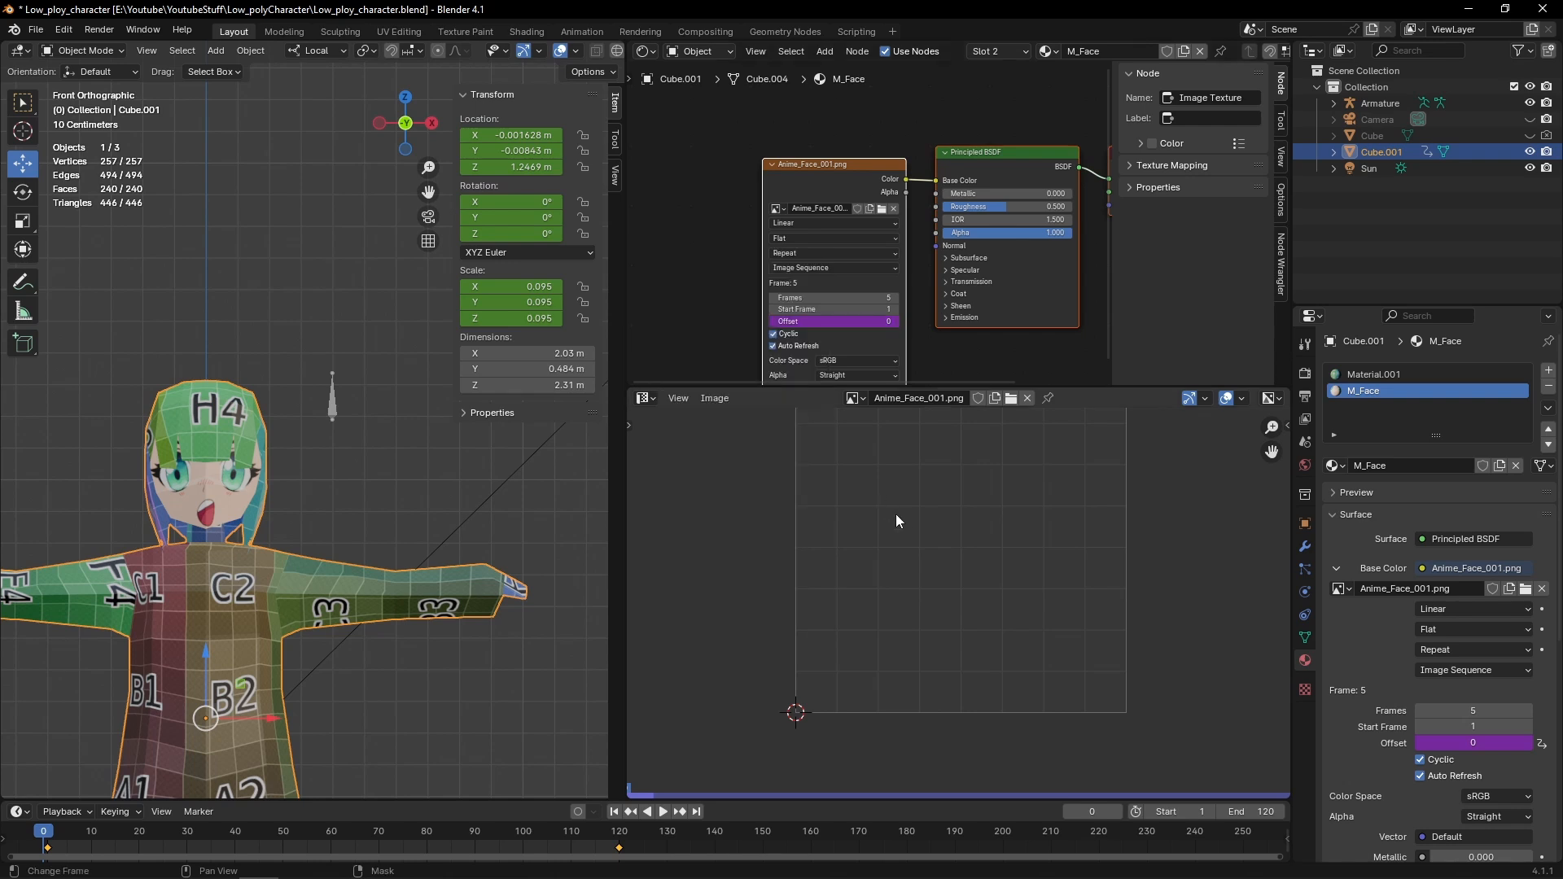
# Raise the armature to about 2.3 m along Z and select its bone in Pose Mode
pyautogui.click(331, 412)
pyautogui.click(86, 51)
pyautogui.click(87, 106)
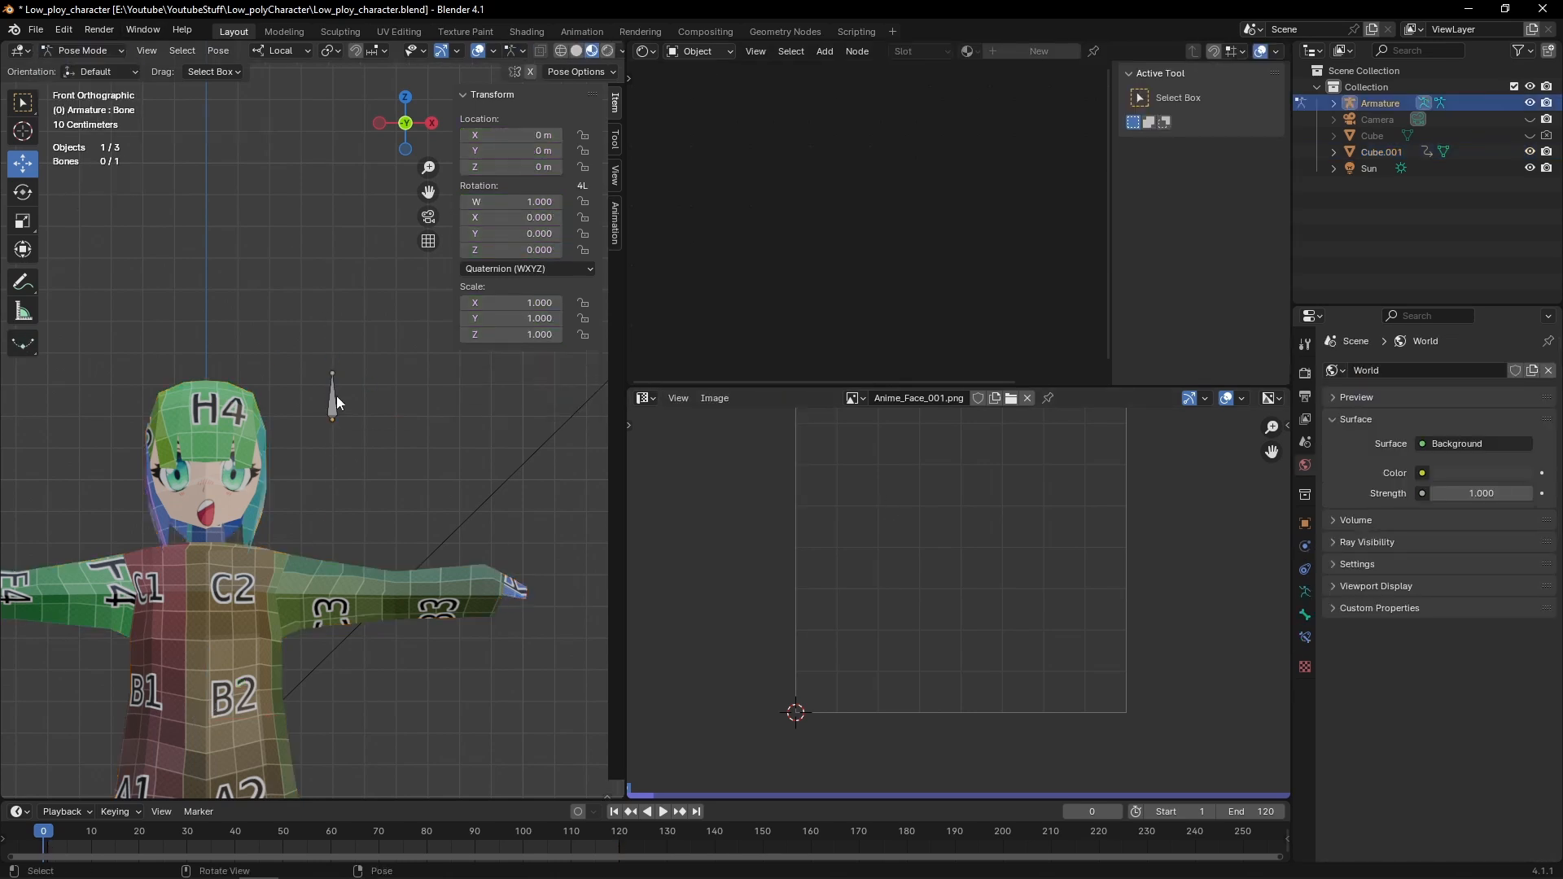
pyautogui.moveTo(330, 352)
pyautogui.mouseDown()
pyautogui.moveTo(320, 486)
pyautogui.moveTo(326, 349)
pyautogui.mouseUp()
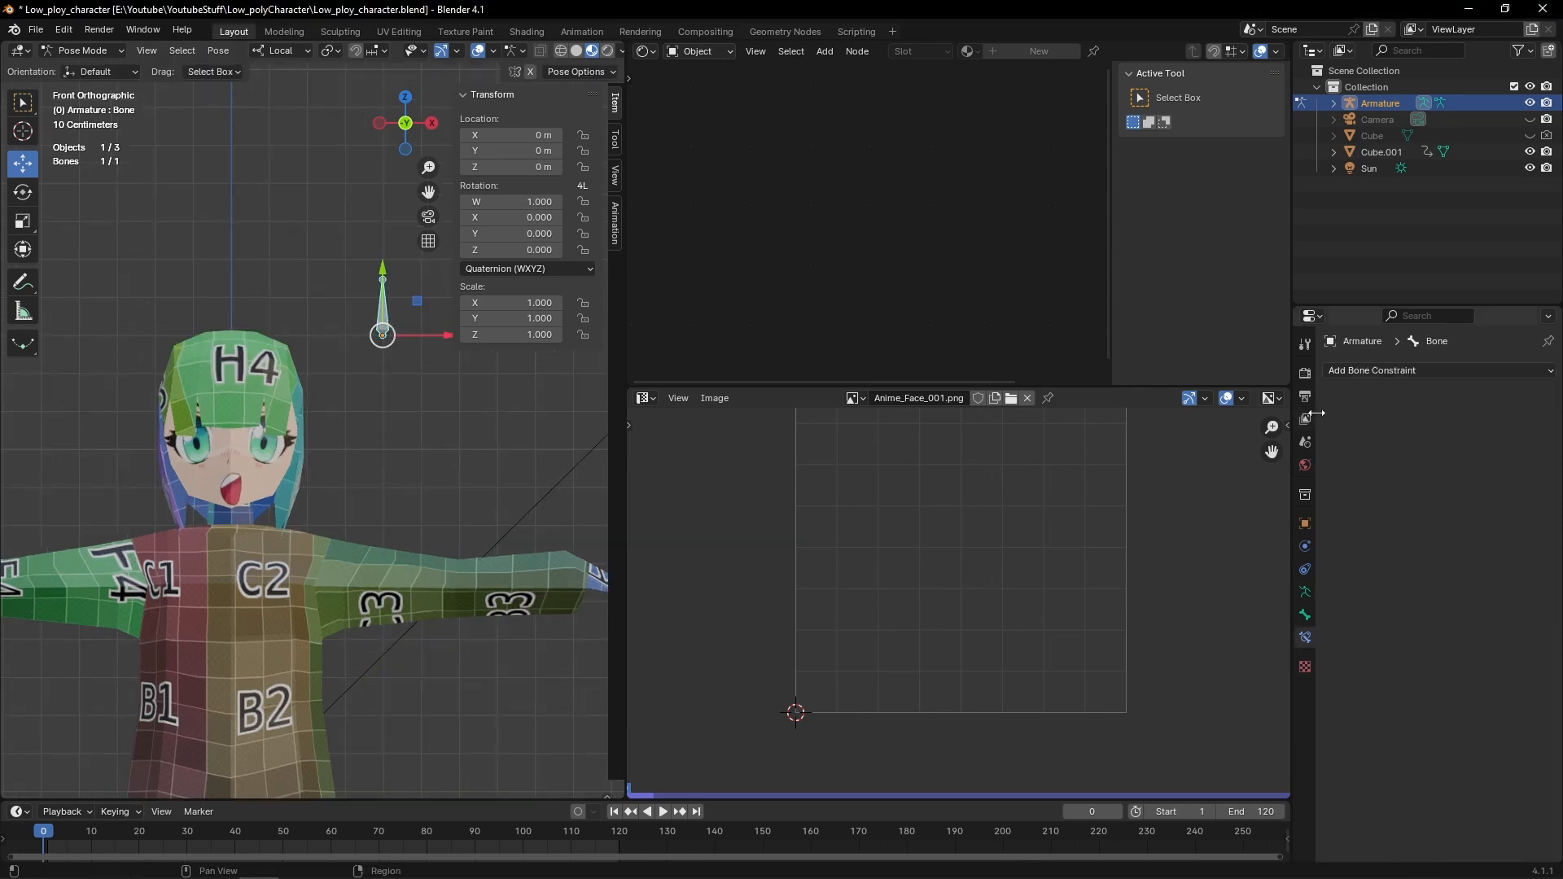
# Add a Limit Location constraint to the bone with minimum and maximum Y enabled, Affect Transform on and Local Space as owner
pyautogui.click(1389, 371)
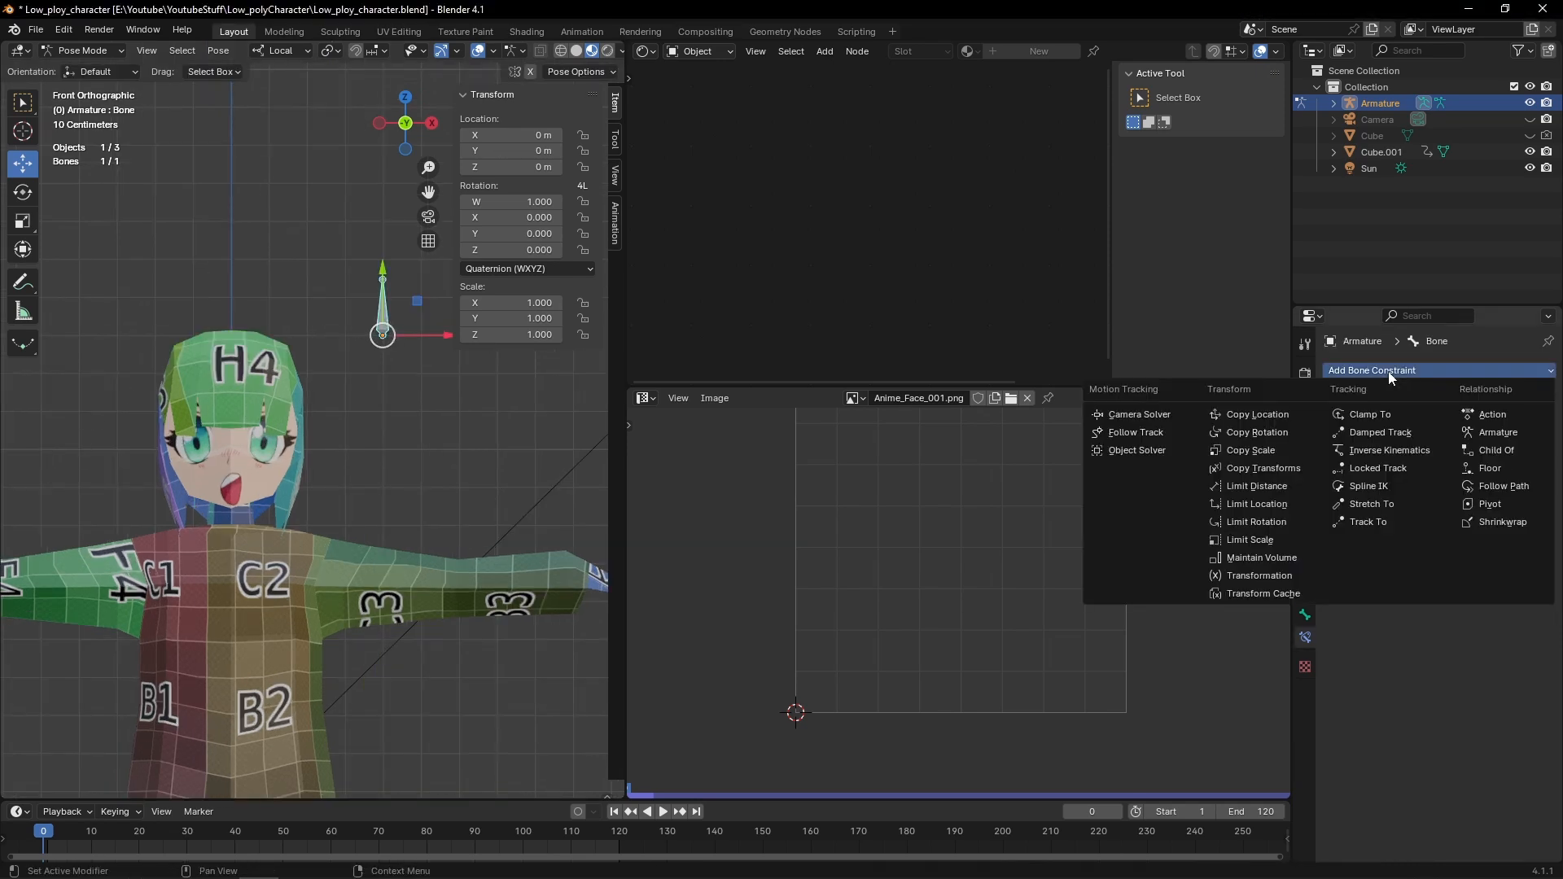
pyautogui.click(1258, 504)
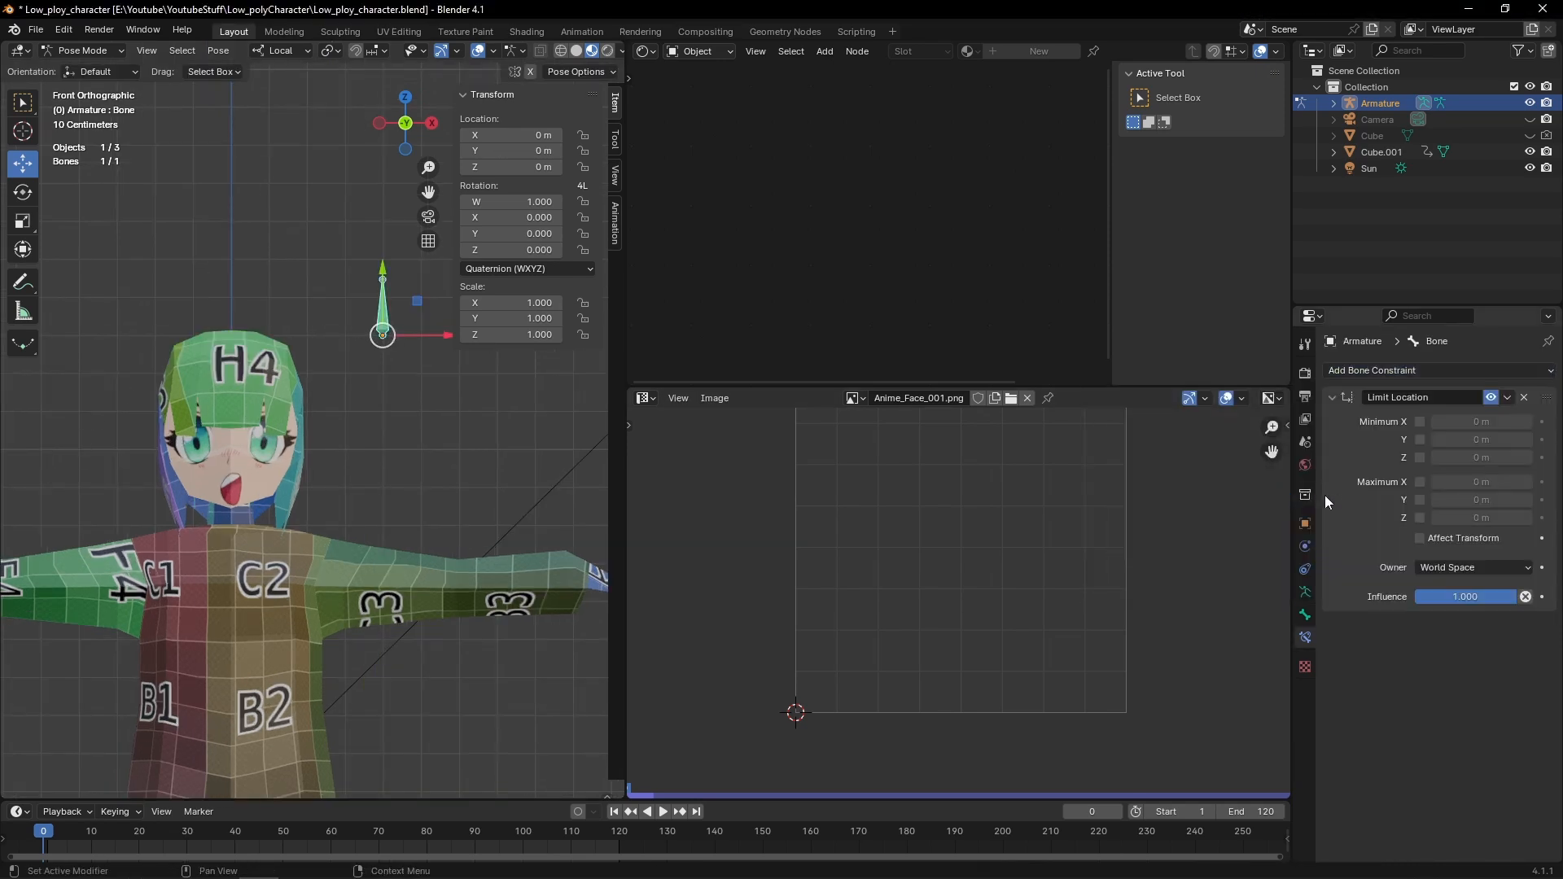
pyautogui.click(1420, 440)
pyautogui.click(1420, 500)
pyautogui.click(1430, 567)
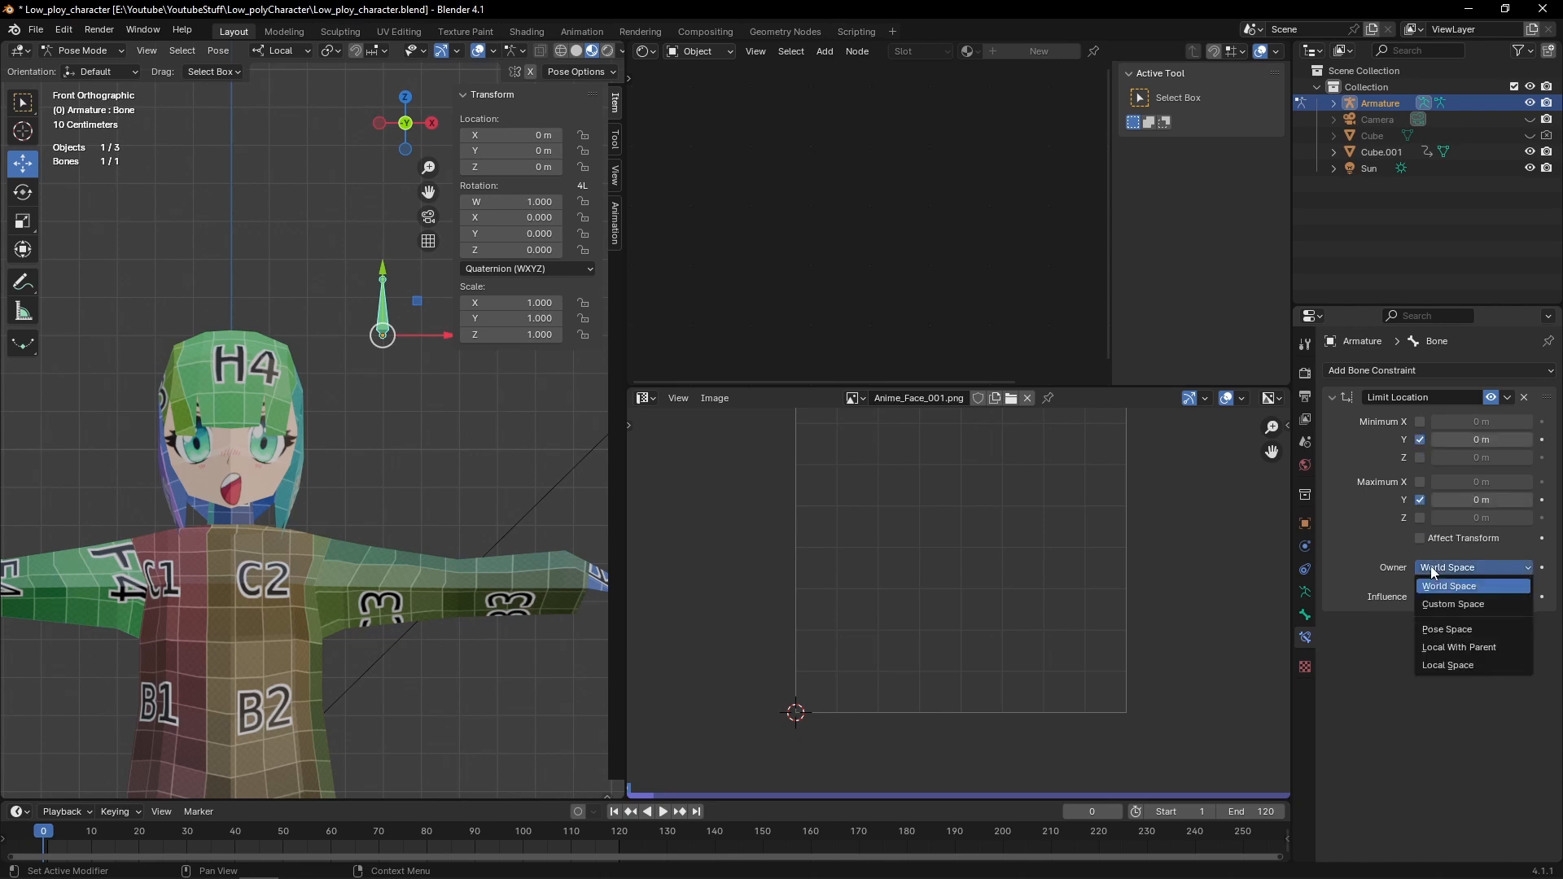
pyautogui.click(1420, 538)
pyautogui.click(1430, 568)
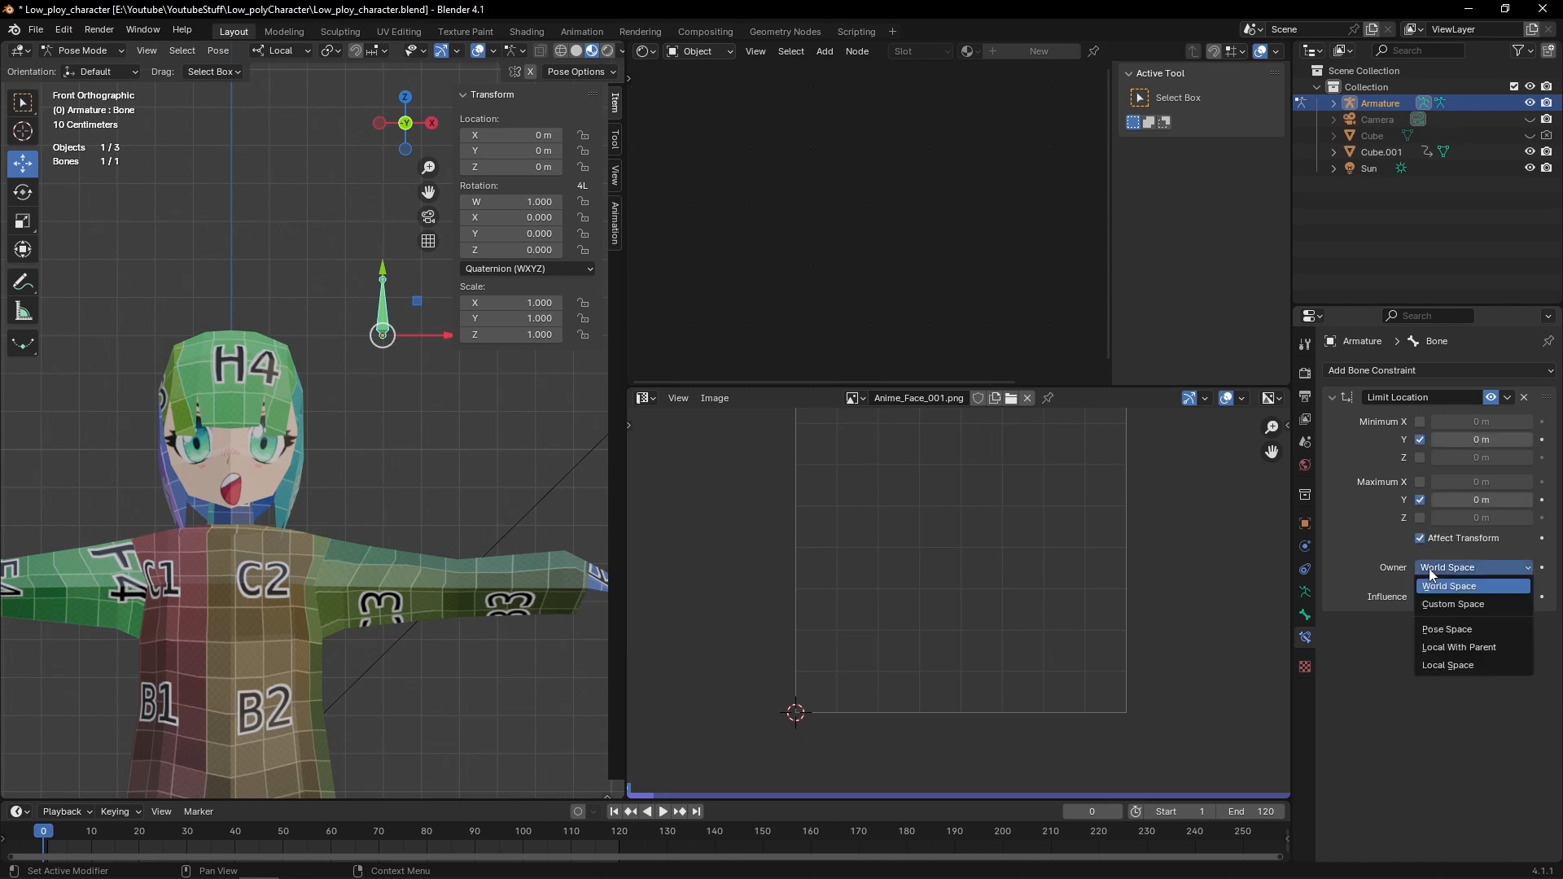
pyautogui.click(1440, 664)
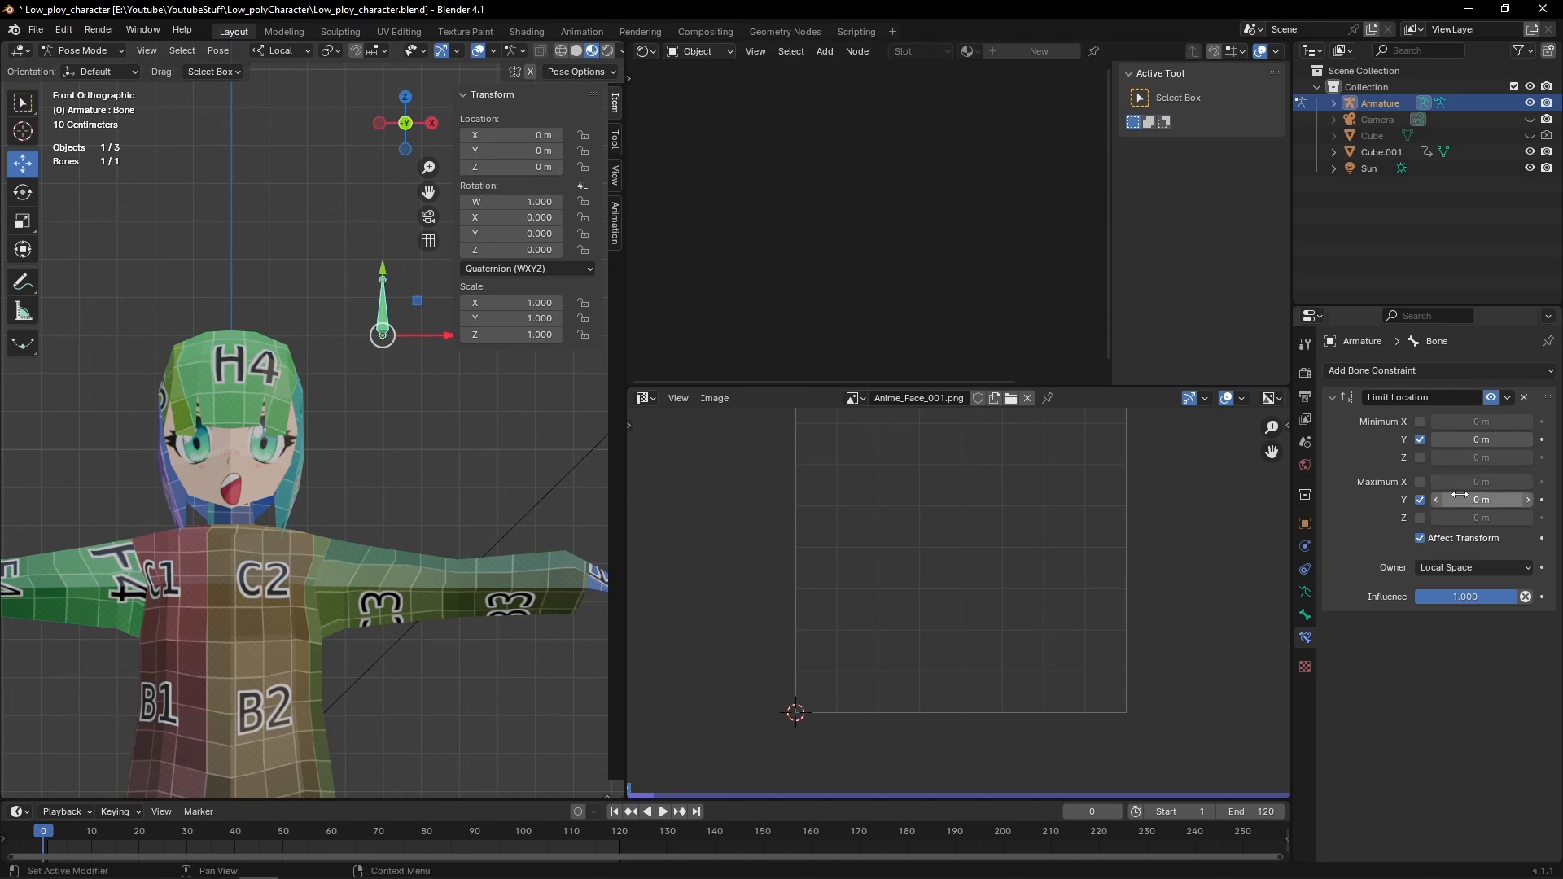
# Set the constraint's minimum Y to -0.49 m and slide the bone to about -0.1 m along its local Y
pyautogui.click(1477, 438)
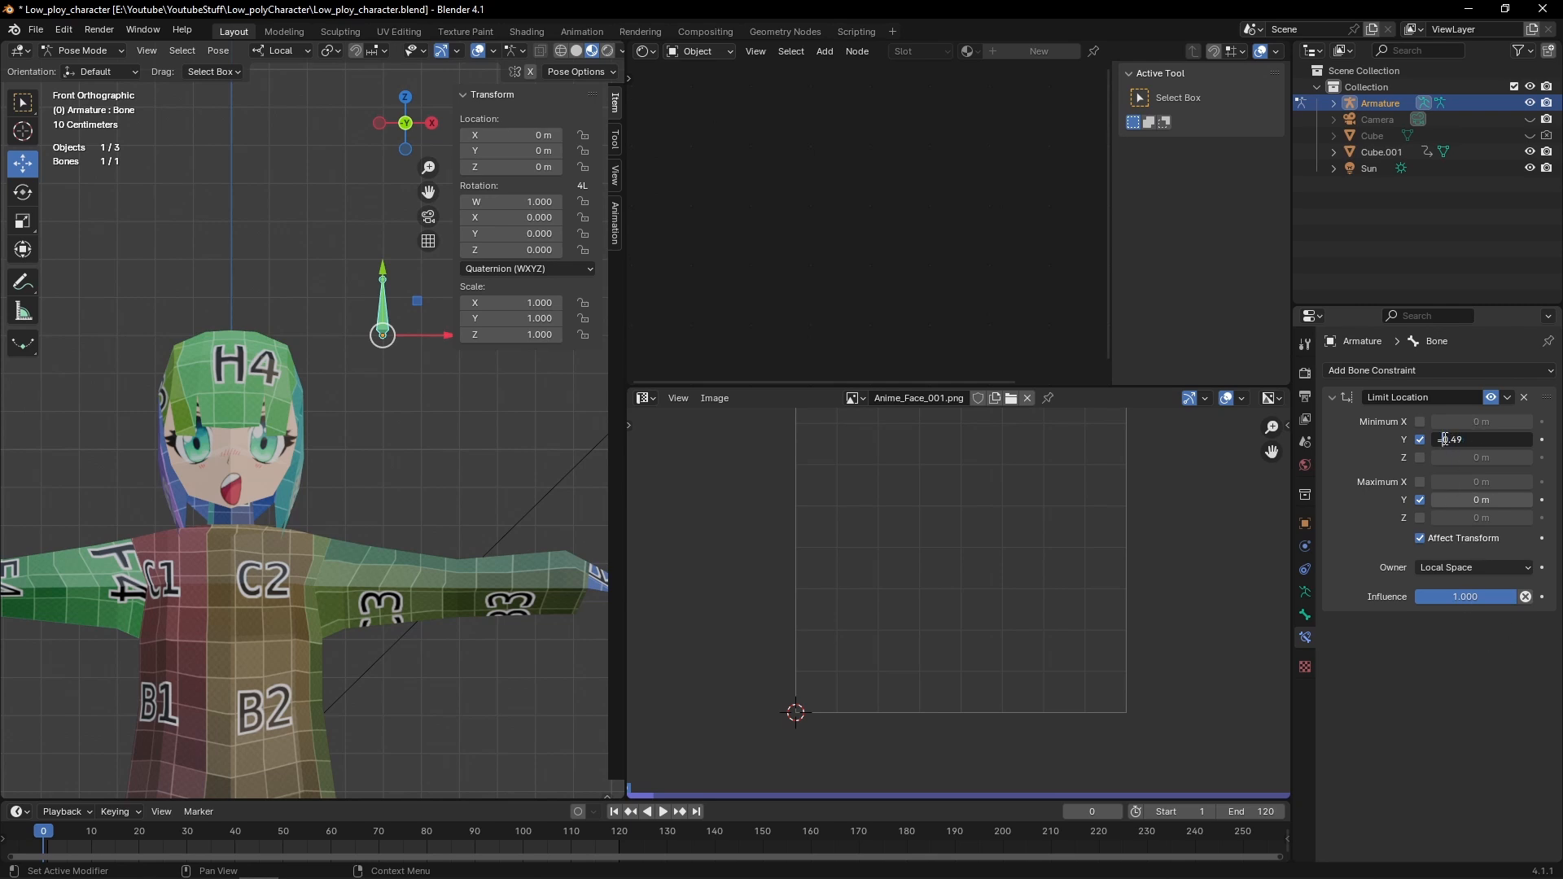
pyautogui.press('Return')
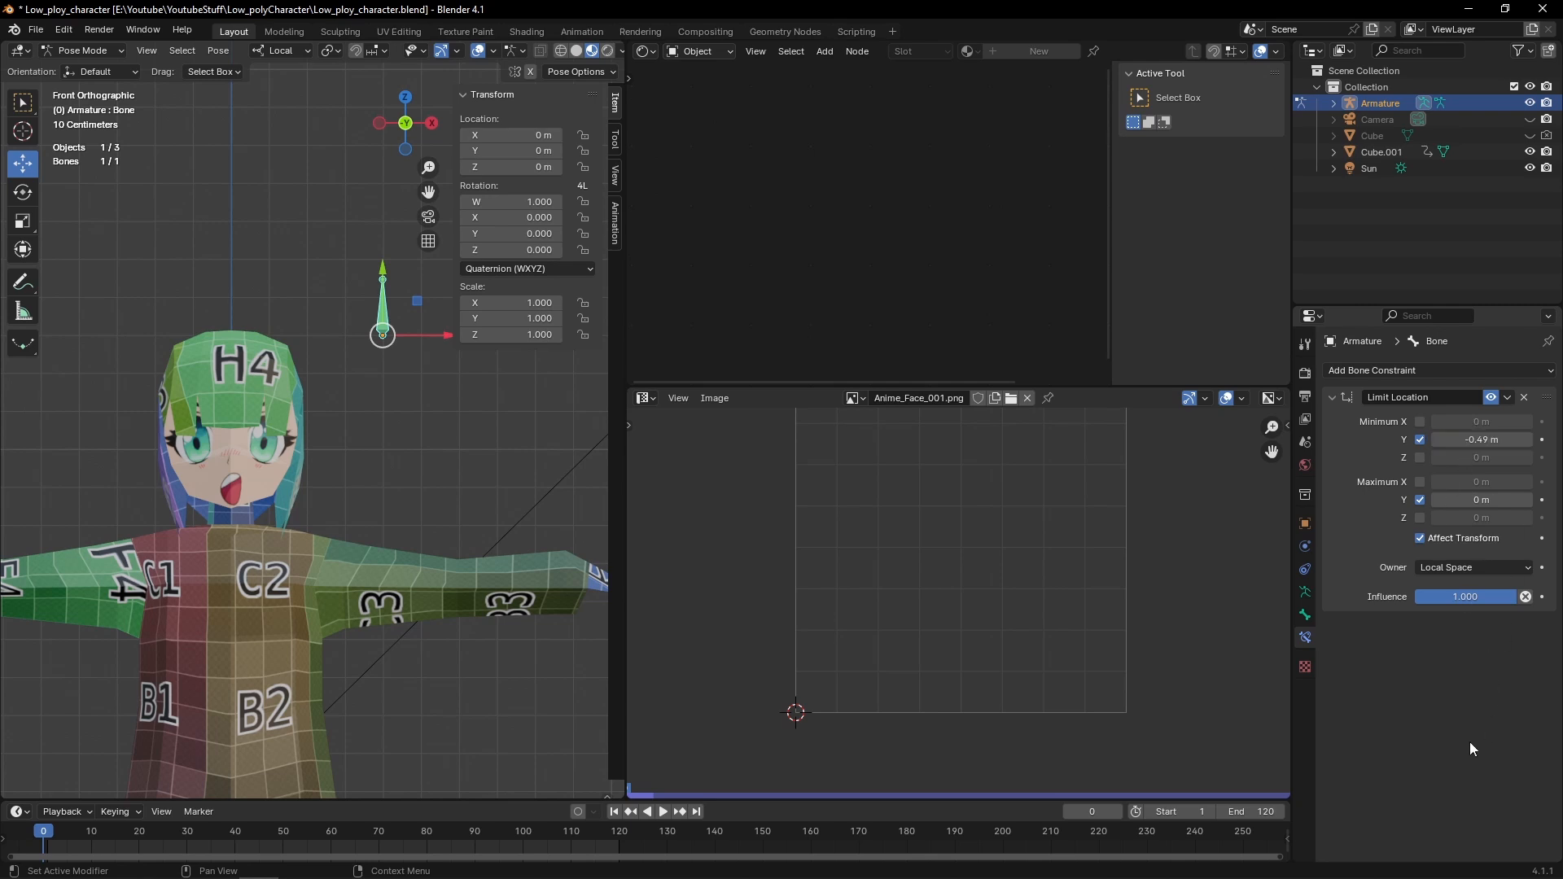
pyautogui.moveTo(384, 275)
pyautogui.mouseDown()
pyautogui.moveTo(374, 485)
pyautogui.moveTo(378, 304)
pyautogui.mouseUp()
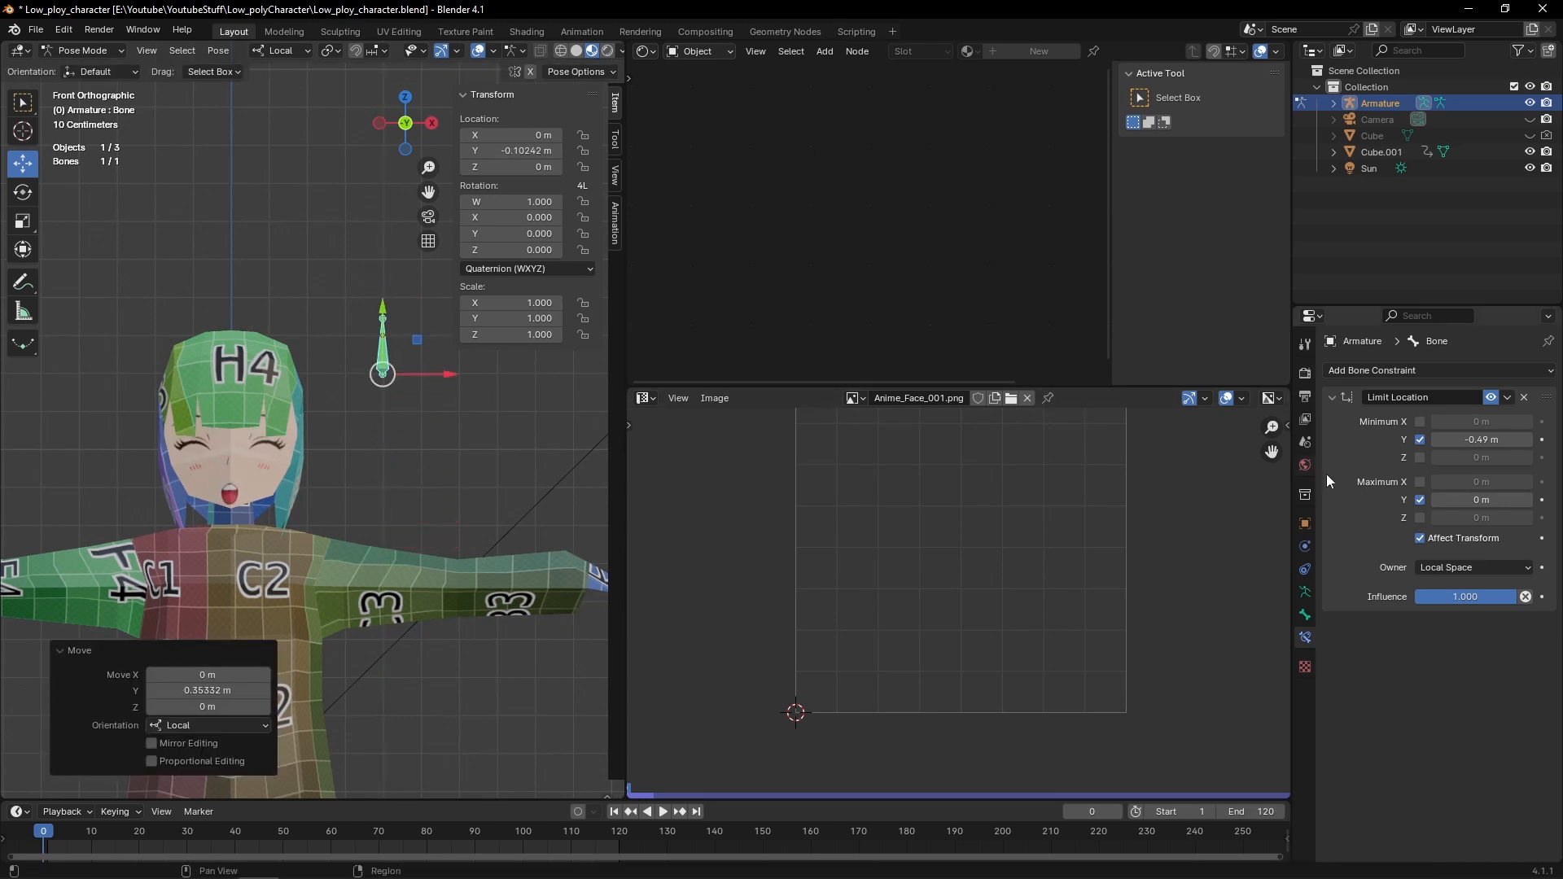
# Lock the bone's X and Z location and all its rotation and scale channels, leaving only Y location free
pyautogui.click(1305, 614)
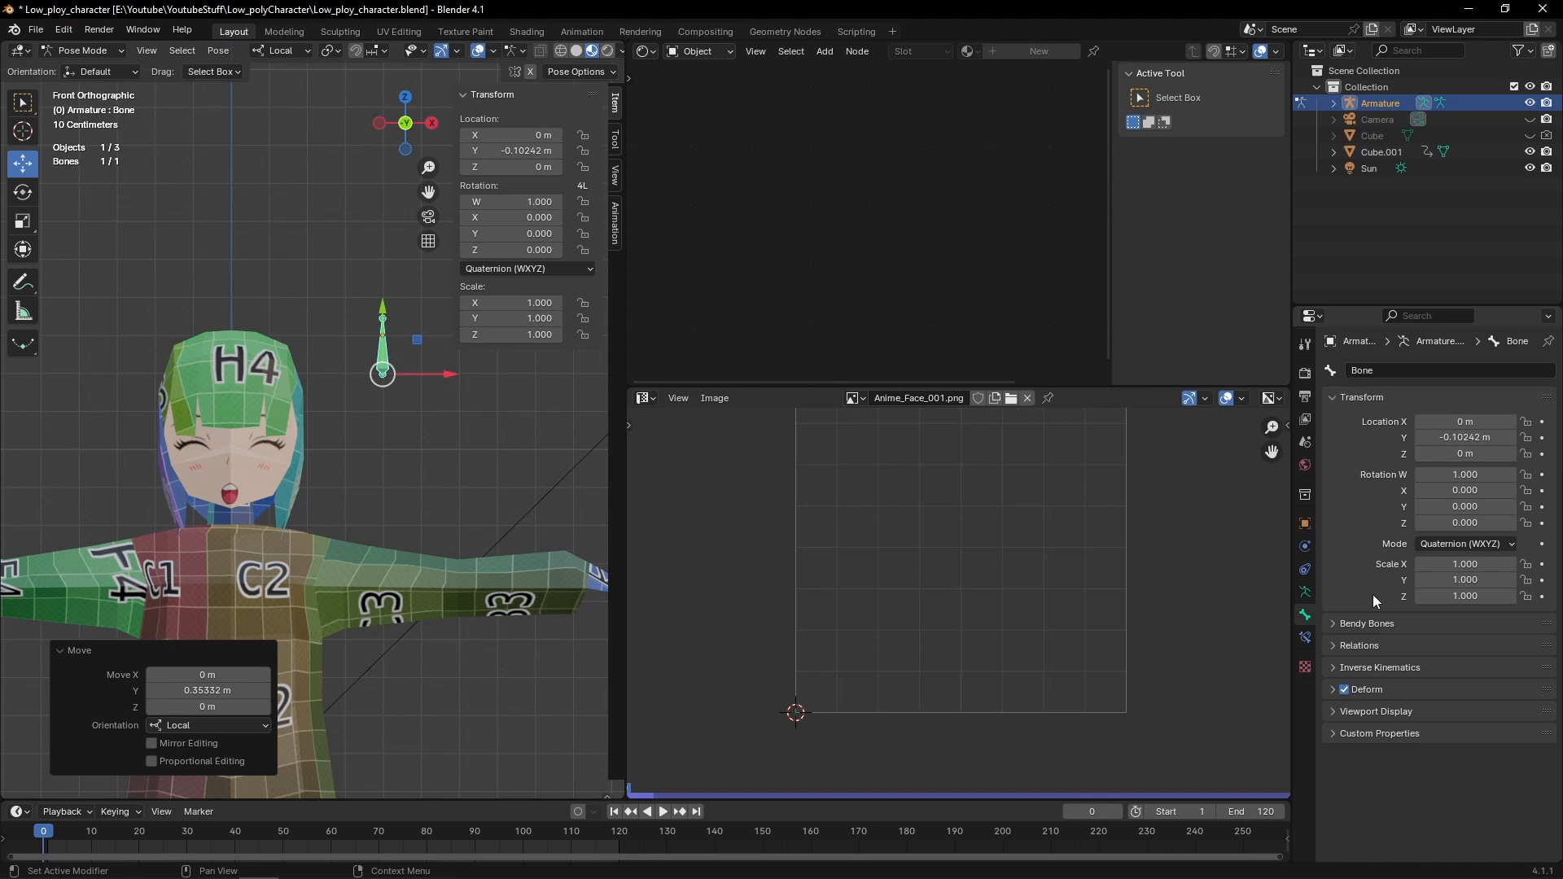
pyautogui.click(1526, 421)
pyautogui.moveTo(1527, 476); pyautogui.dragTo(1528, 531)
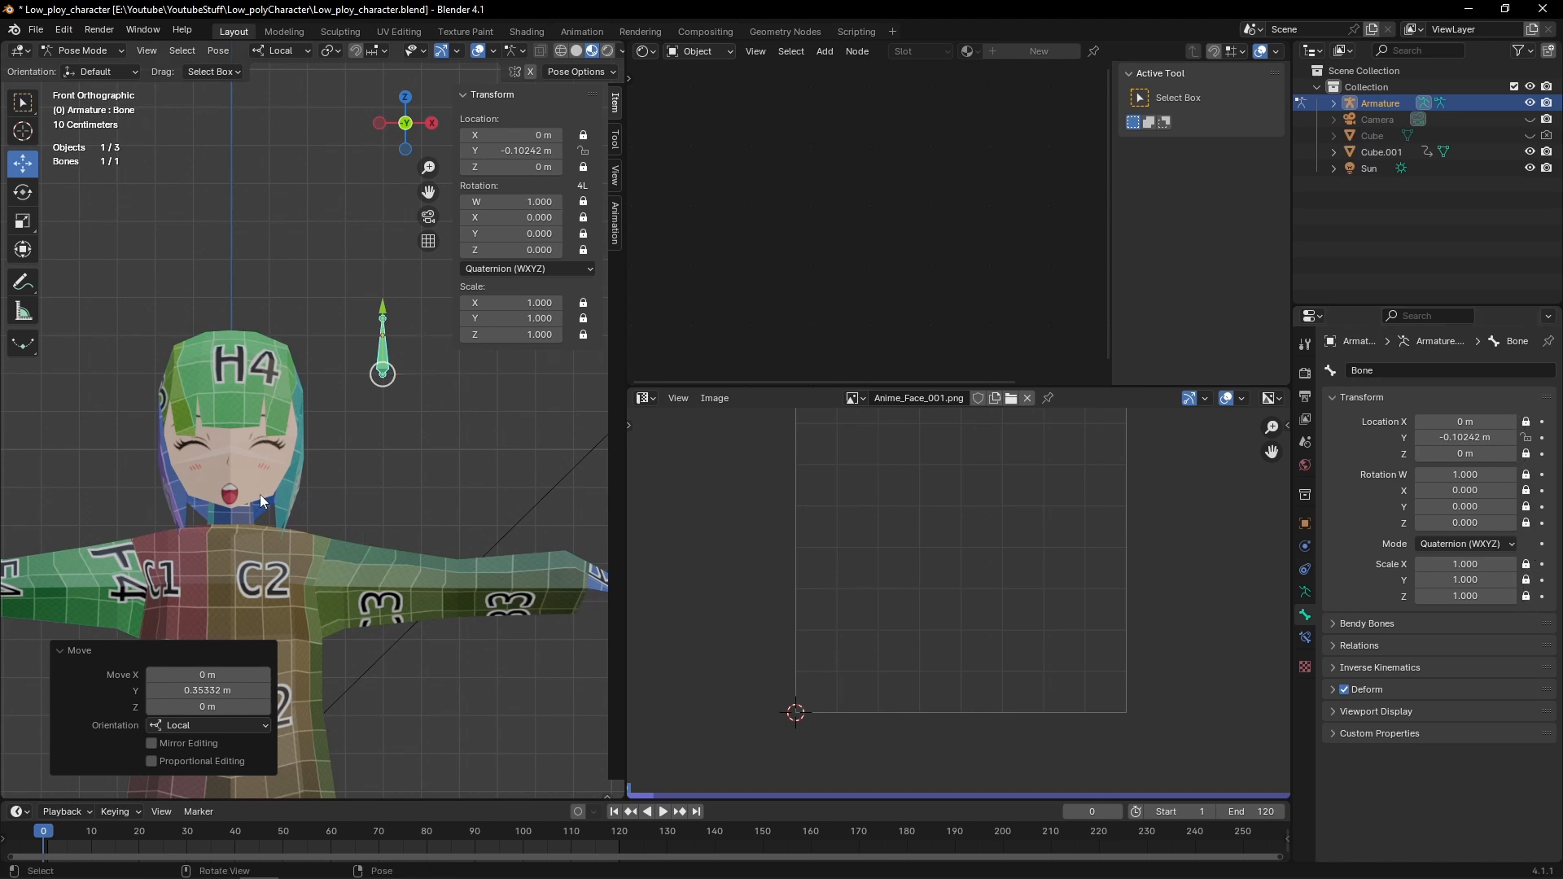
# Return the armature to Object Mode, undoing a trial move of it
pyautogui.click(391, 363)
pyautogui.click(79, 52)
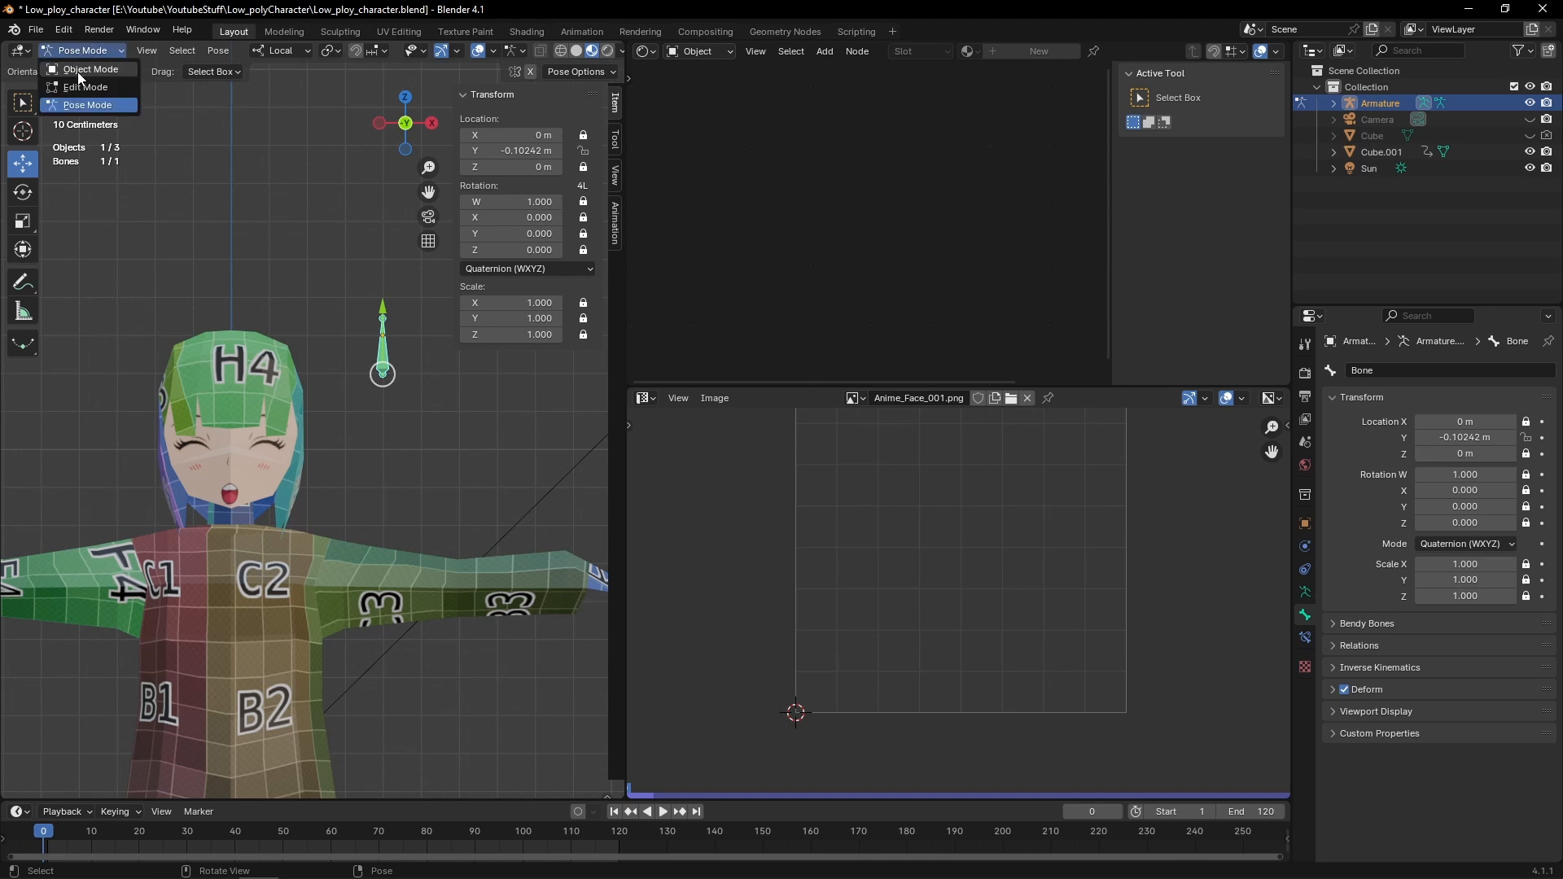
pyautogui.click(81, 68)
pyautogui.moveTo(417, 302)
pyautogui.mouseDown()
pyautogui.moveTo(369, 361)
pyautogui.moveTo(435, 352)
pyautogui.moveTo(423, 307)
pyautogui.mouseUp()
pyautogui.hotkey('ctrl', 'z')
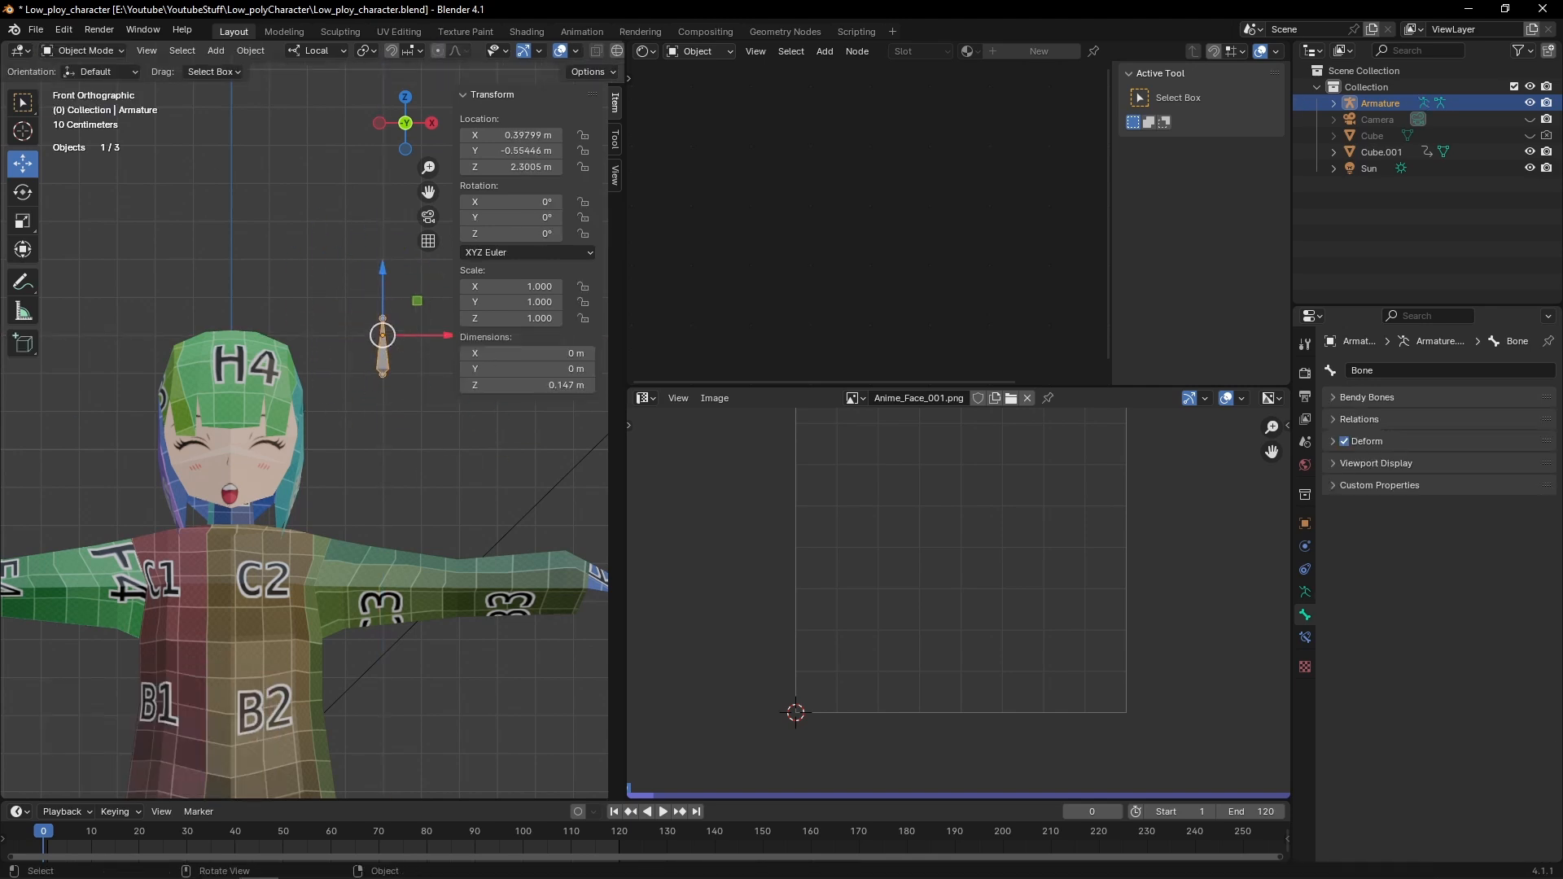